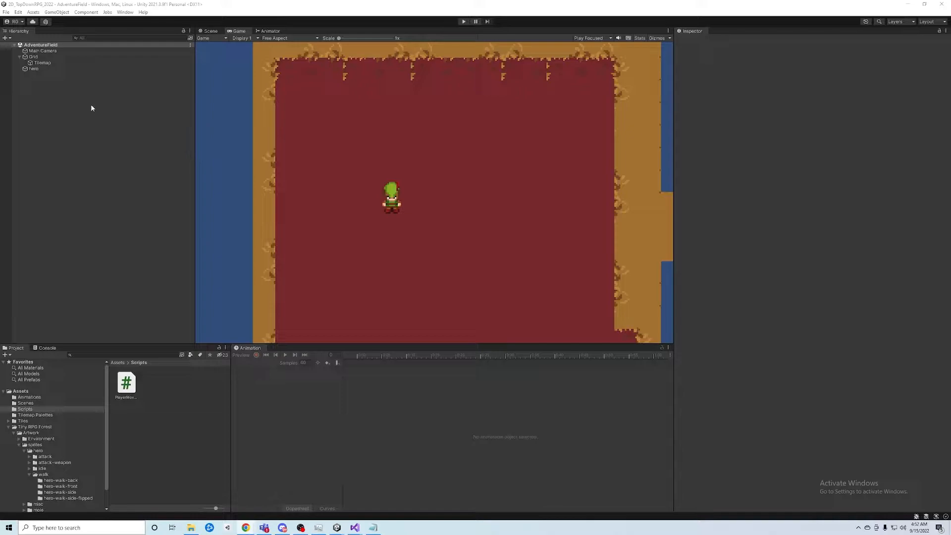
# - Open the Tile Palette and dock it between the Game view and the Inspector
pyautogui.click(125, 12)
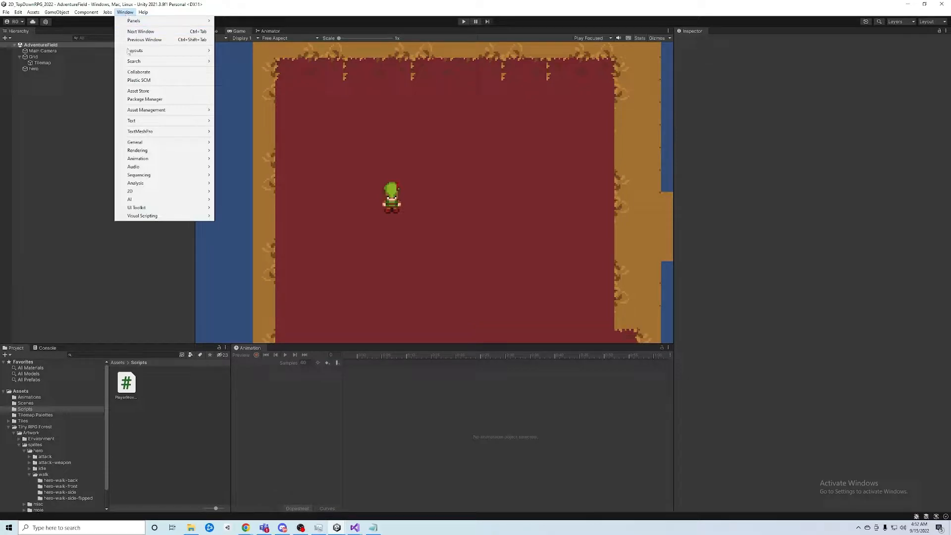
pyautogui.moveTo(164, 193)
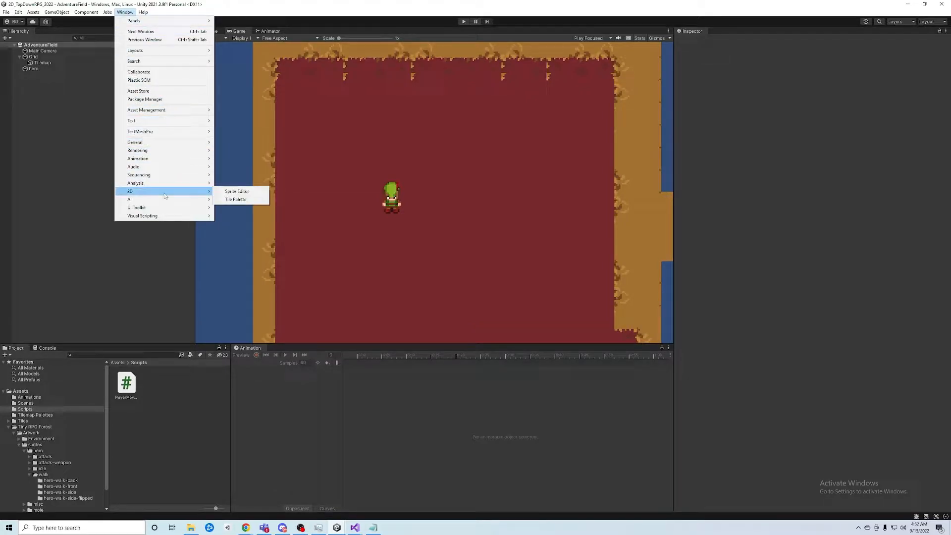
pyautogui.click(236, 199)
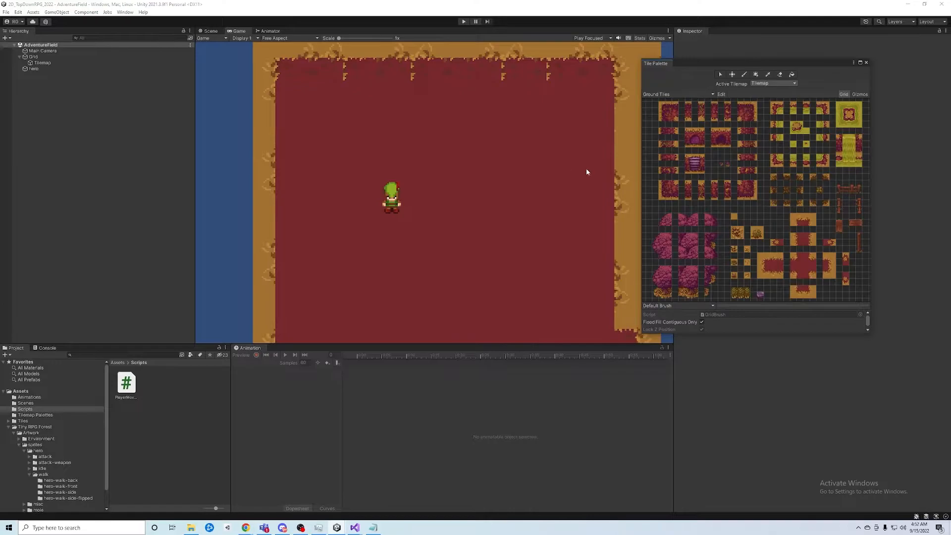
pyautogui.moveTo(658, 63); pyautogui.dragTo(623, 159)
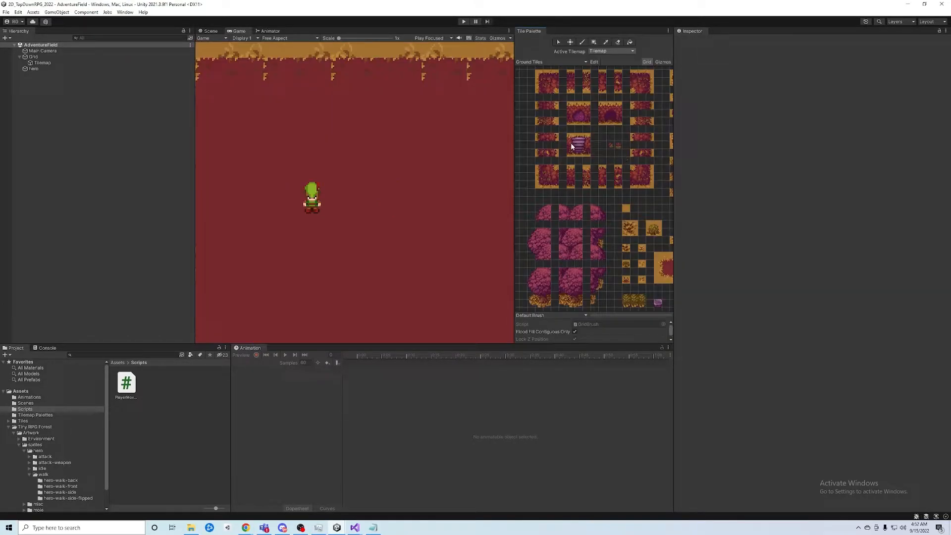
# - Narrow the Inspector and Hierarchy panels to give the Game view and the Tile Palette more room
pyautogui.moveTo(518, 111); pyautogui.dragTo(554, 116)
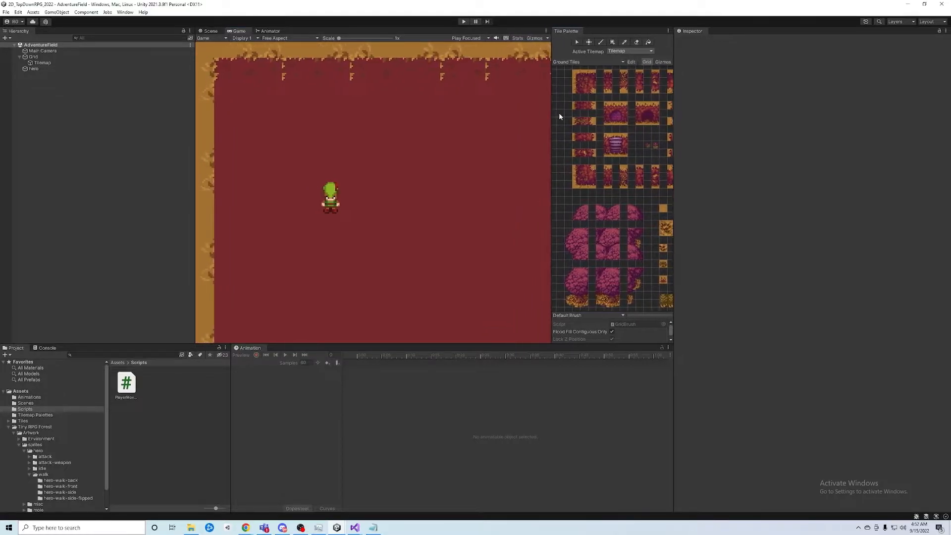
pyautogui.moveTo(675, 99); pyautogui.dragTo(818, 98)
pyautogui.moveTo(671, 105); pyautogui.dragTo(696, 104)
pyautogui.moveTo(236, 119); pyautogui.dragTo(156, 126)
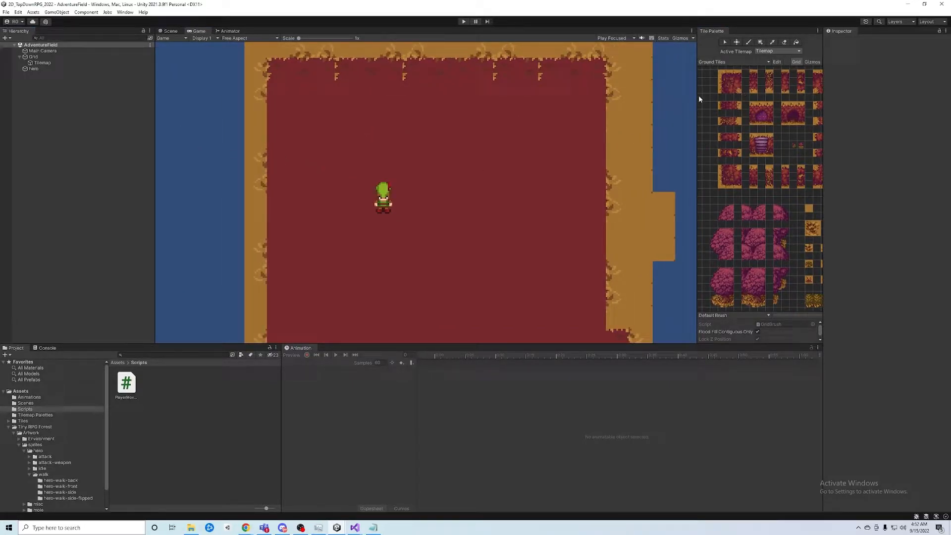
pyautogui.moveTo(697, 98); pyautogui.dragTo(659, 94)
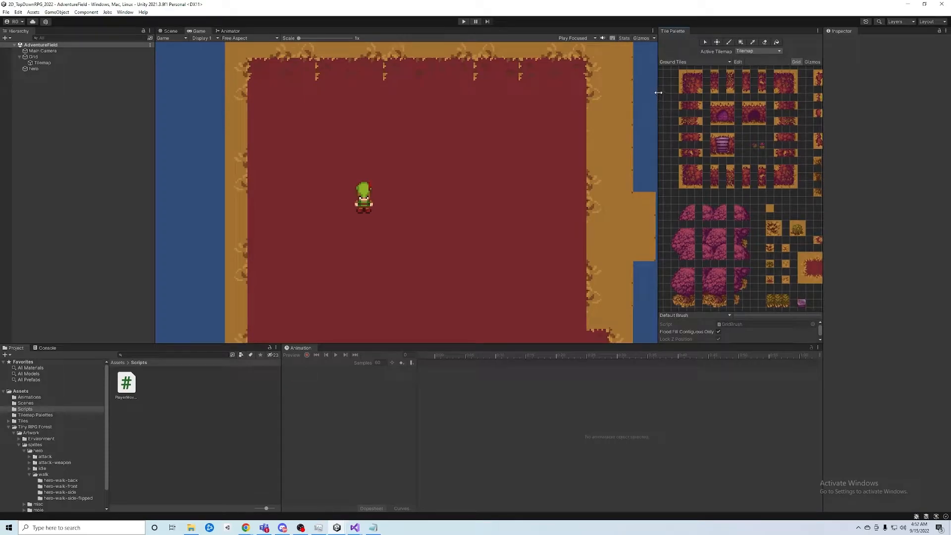
# - Switch to the Scene view and select a vertical strip of orange border tiles in the Ground Tiles palette
pyautogui.click(704, 42)
pyautogui.scroll(-2, 667, 139)
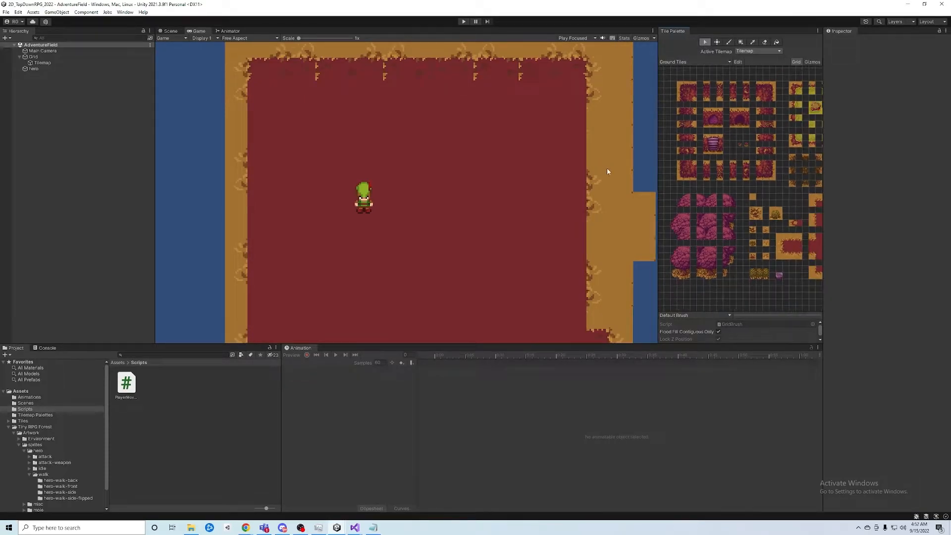
pyautogui.click(779, 244)
pyautogui.moveTo(779, 254); pyautogui.dragTo(780, 257)
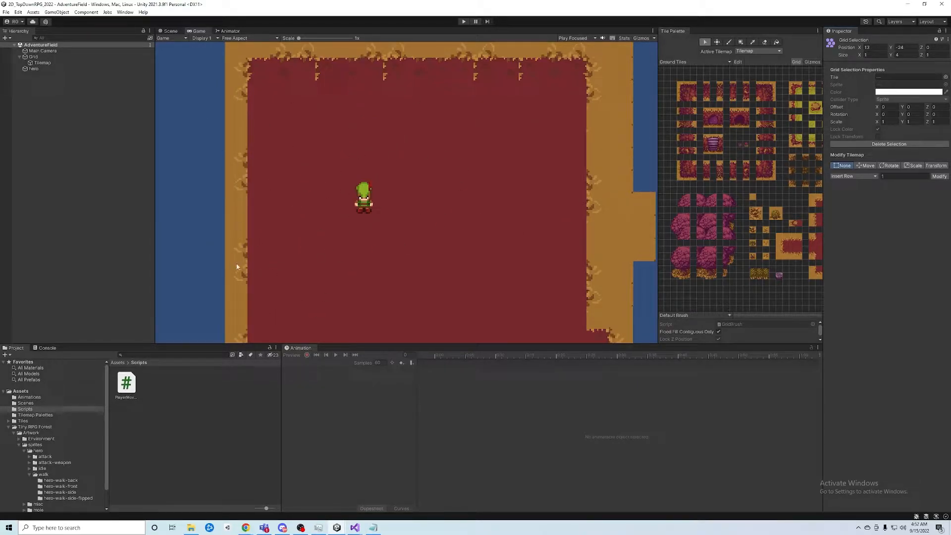
pyautogui.click(169, 30)
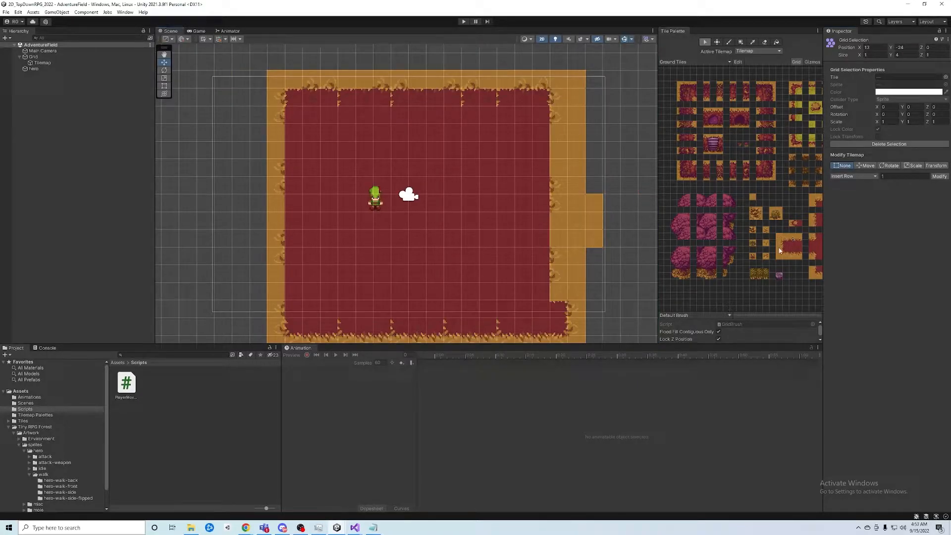
pyautogui.moveTo(264, 84); pyautogui.dragTo(257, 102)
pyautogui.moveTo(779, 263)
pyautogui.mouseDown()
pyautogui.moveTo(777, 239)
pyautogui.moveTo(781, 255)
pyautogui.mouseUp()
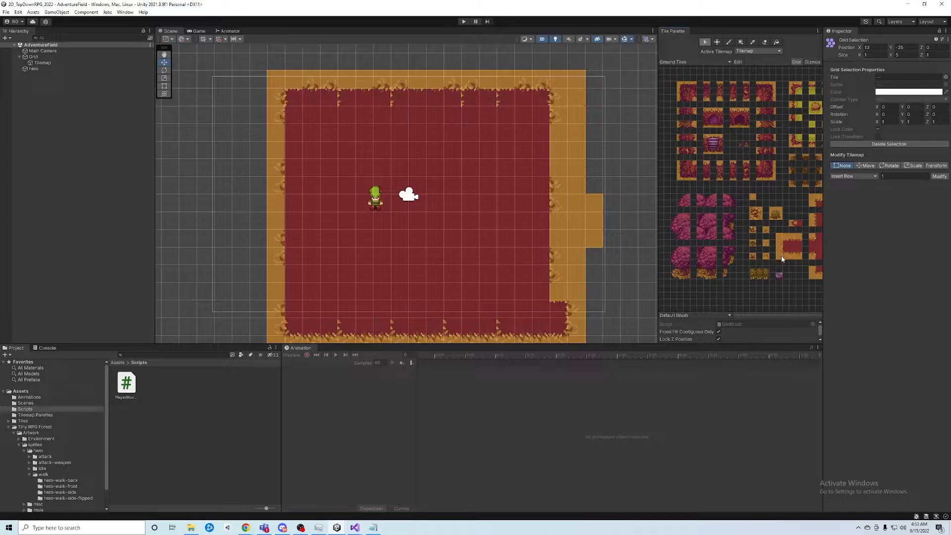
# - Paint plain orange ground tiles with the brush all around the red field to widen the map's border
pyautogui.click(729, 43)
pyautogui.click(259, 84)
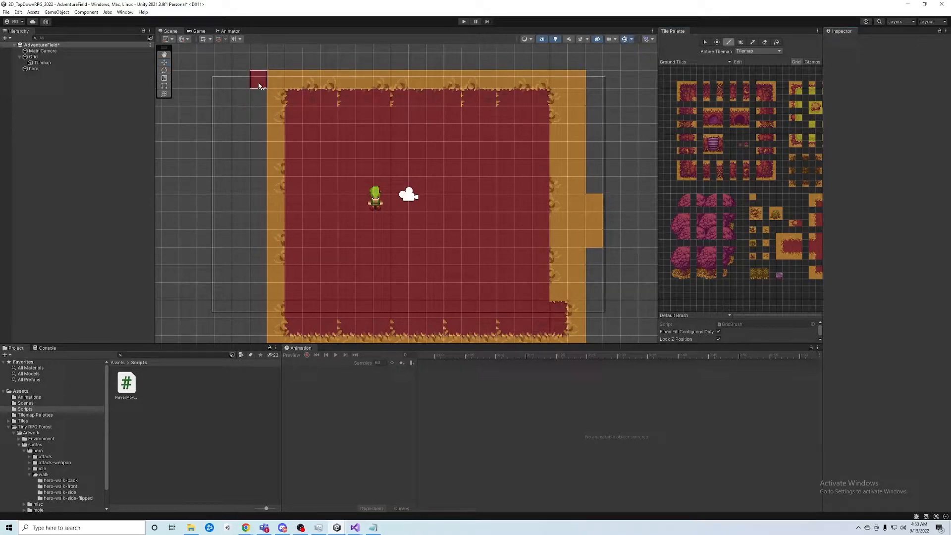
pyautogui.moveTo(777, 236); pyautogui.dragTo(779, 256)
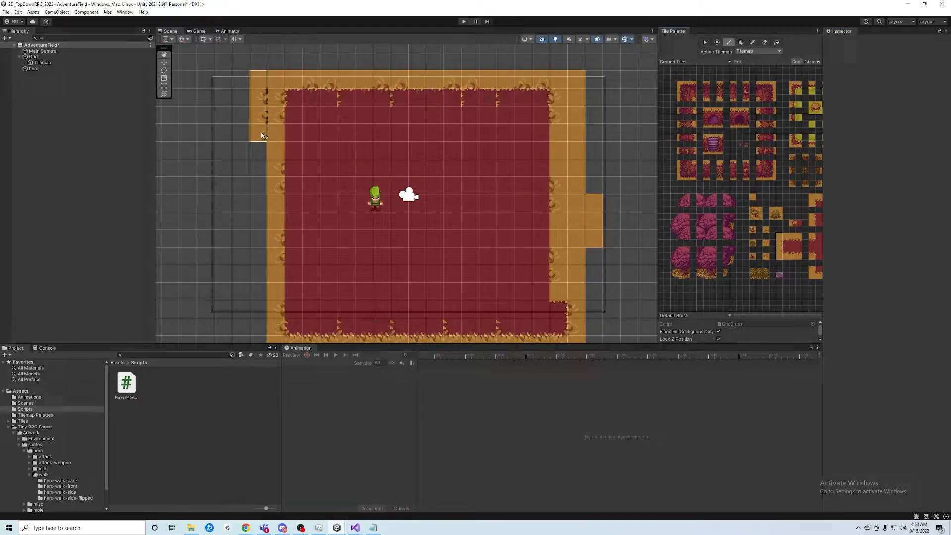
pyautogui.click(785, 242)
pyautogui.moveTo(257, 80)
pyautogui.mouseDown()
pyautogui.moveTo(243, 223)
pyautogui.moveTo(257, 204)
pyautogui.mouseUp()
pyautogui.moveTo(251, 263)
pyautogui.mouseDown()
pyautogui.moveTo(240, 312)
pyautogui.moveTo(262, 286)
pyautogui.moveTo(259, 341)
pyautogui.moveTo(257, 112)
pyautogui.moveTo(229, 106)
pyautogui.moveTo(248, 94)
pyautogui.moveTo(218, 233)
pyautogui.moveTo(224, 310)
pyautogui.mouseUp()
pyautogui.moveTo(585, 93)
pyautogui.mouseDown()
pyautogui.moveTo(590, 131)
pyautogui.moveTo(593, 117)
pyautogui.moveTo(629, 120)
pyautogui.moveTo(648, 95)
pyautogui.moveTo(648, 336)
pyautogui.moveTo(585, 338)
pyautogui.moveTo(596, 276)
pyautogui.moveTo(618, 301)
pyautogui.moveTo(612, 216)
pyautogui.moveTo(580, 163)
pyautogui.moveTo(586, 91)
pyautogui.moveTo(605, 57)
pyautogui.moveTo(630, 80)
pyautogui.moveTo(649, 63)
pyautogui.moveTo(498, 48)
pyautogui.mouseUp()
pyautogui.moveTo(378, 46)
pyautogui.mouseDown()
pyautogui.moveTo(244, 47)
pyautogui.moveTo(497, 47)
pyautogui.moveTo(557, 61)
pyautogui.moveTo(214, 64)
pyautogui.moveTo(186, 341)
pyautogui.moveTo(188, 181)
pyautogui.moveTo(171, 59)
pyautogui.moveTo(188, 114)
pyautogui.mouseUp()
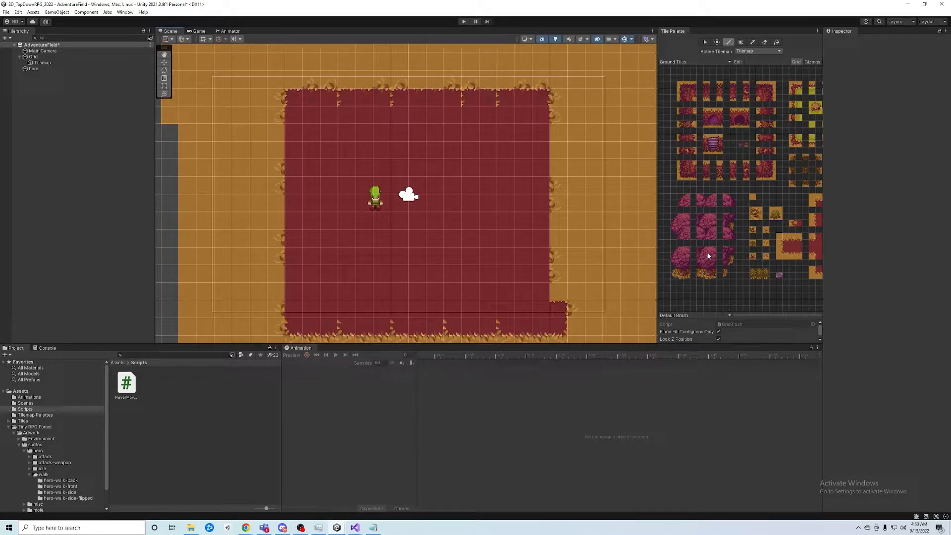
# - Pick the large tree-with-trunk tiles from the palette and add a rectangular tilemap named Tree under Grid
pyautogui.moveTo(698, 253); pyautogui.dragTo(712, 271)
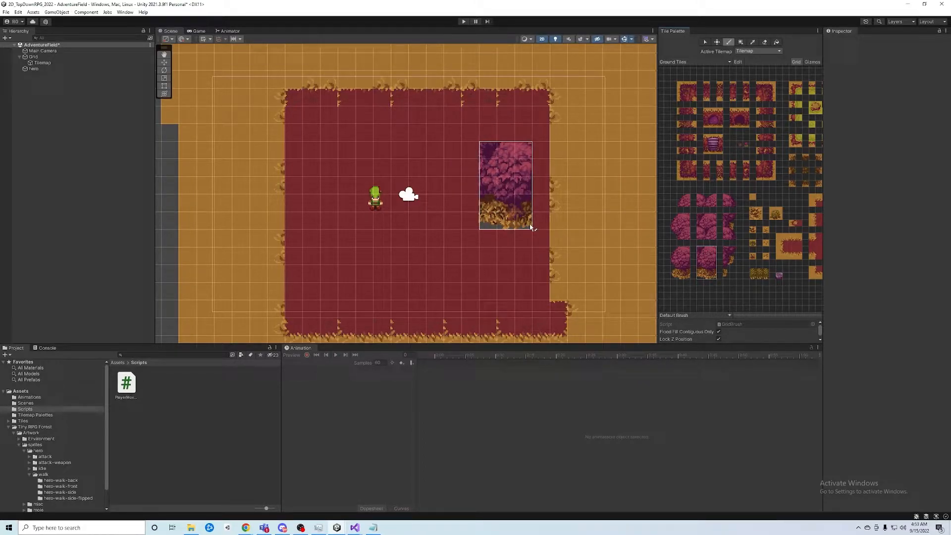
pyautogui.scroll(-4, 531, 228)
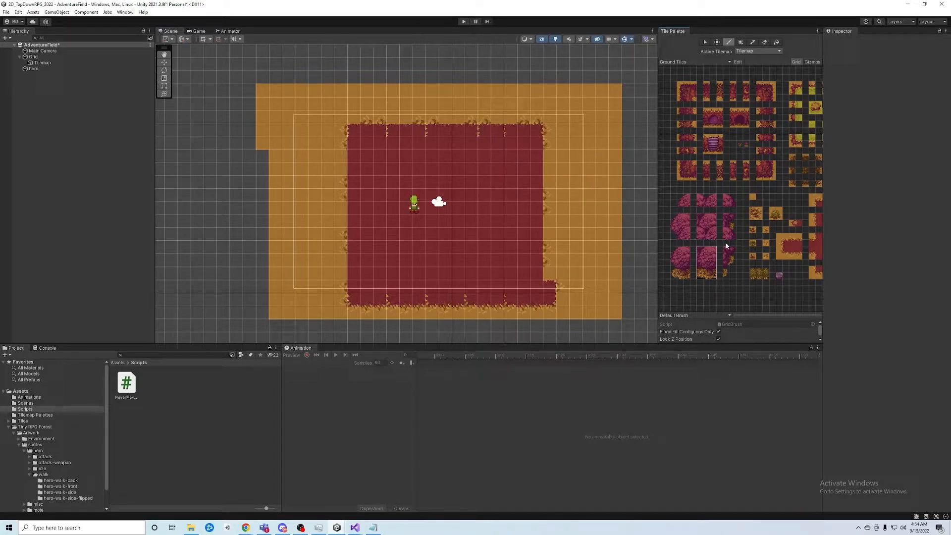
pyautogui.click(34, 57)
pyautogui.rightClick(35, 58)
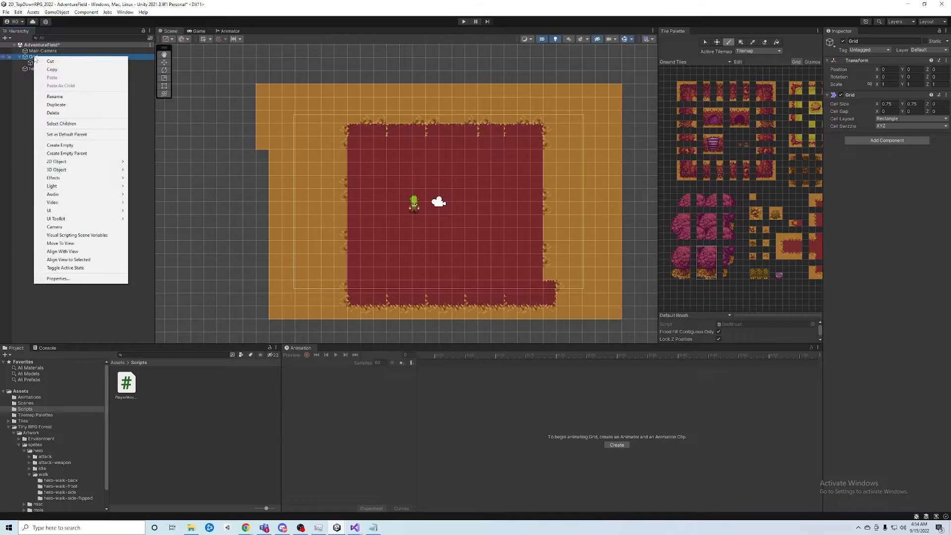
pyautogui.rightClick(30, 58)
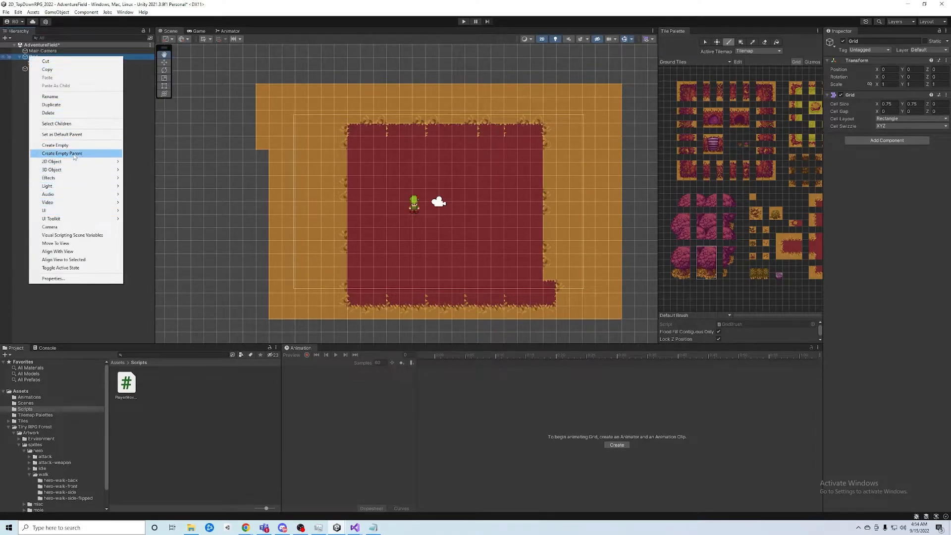
pyautogui.moveTo(78, 164)
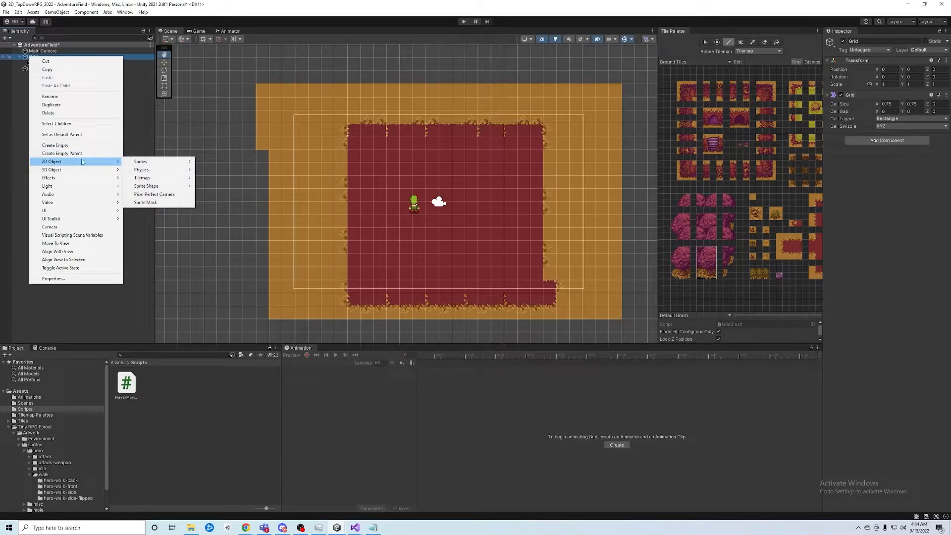
pyautogui.moveTo(144, 178)
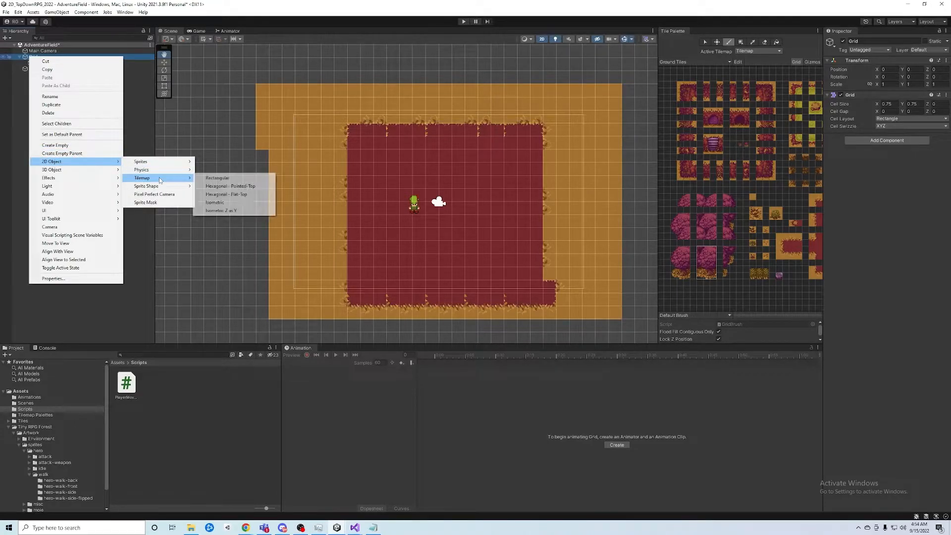
pyautogui.click(225, 179)
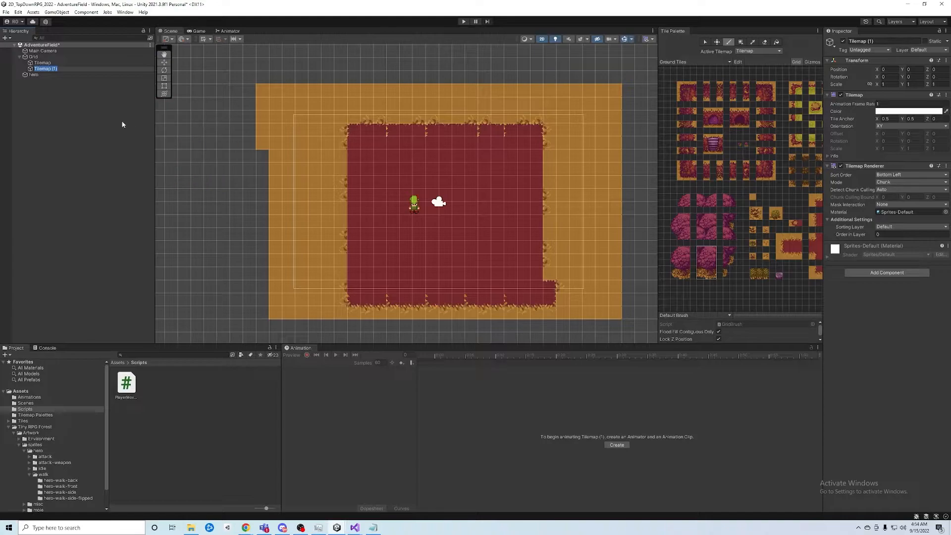
pyautogui.write('Tree')
pyautogui.press('Return')
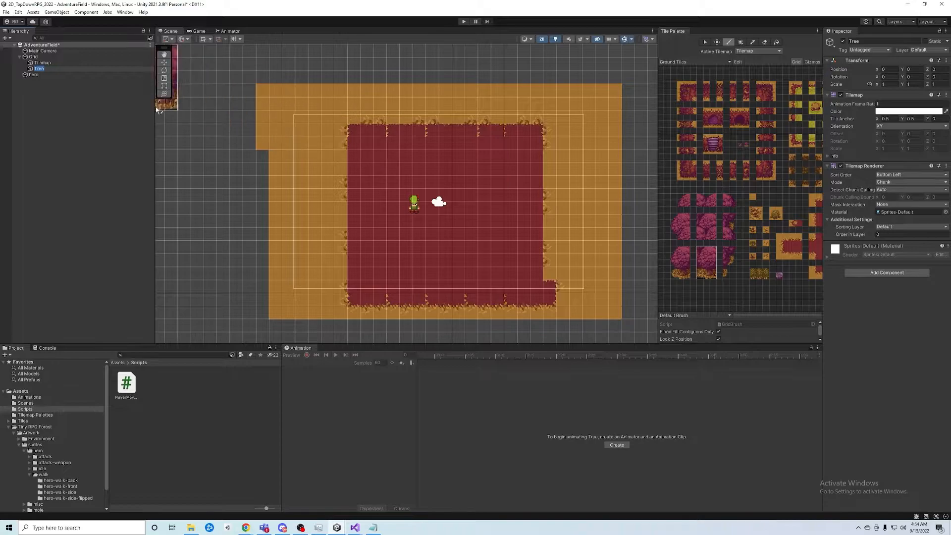
# - Set the Tree tilemap's Order in Layer to 2 and check the hero's sorting order
pyautogui.click(36, 74)
pyautogui.click(39, 69)
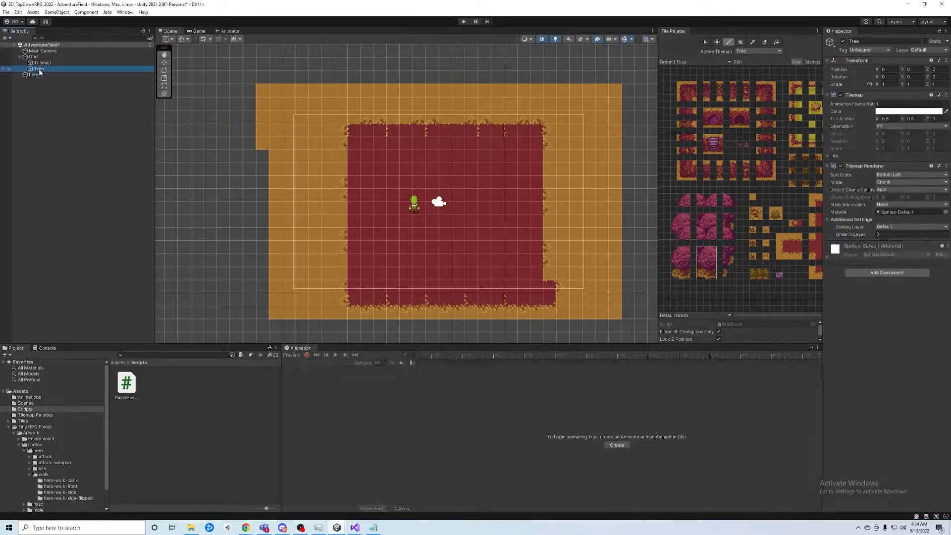
pyautogui.click(842, 234)
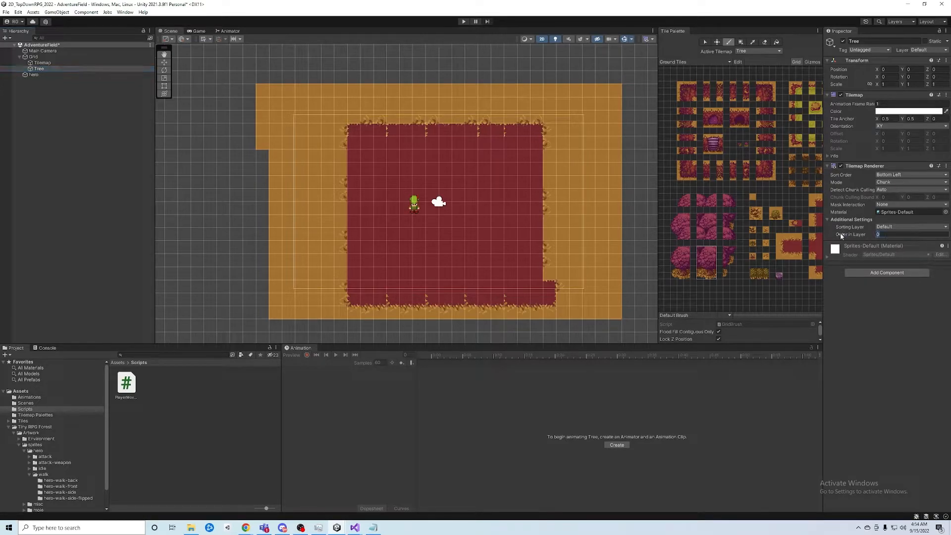
pyautogui.write('2')
pyautogui.click(37, 75)
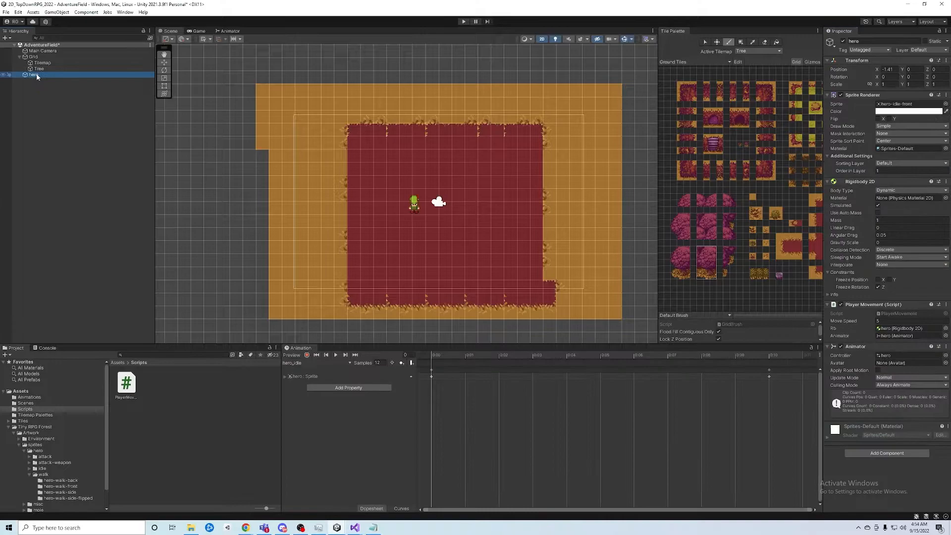
pyautogui.click(44, 63)
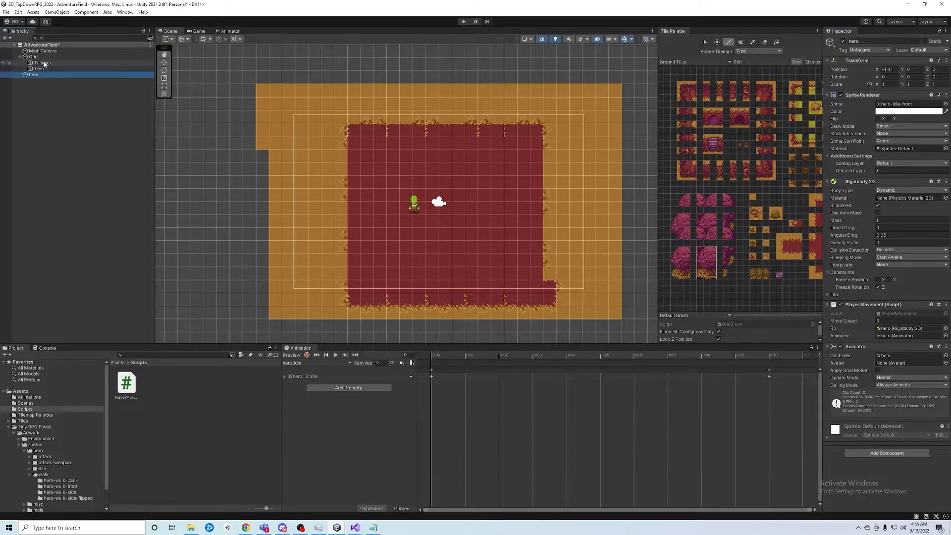
# - On the Tree tilemap, paint a tree with trunk on the orange ground west of the red field, then its right-edge tiles
pyautogui.click(38, 69)
pyautogui.click(325, 222)
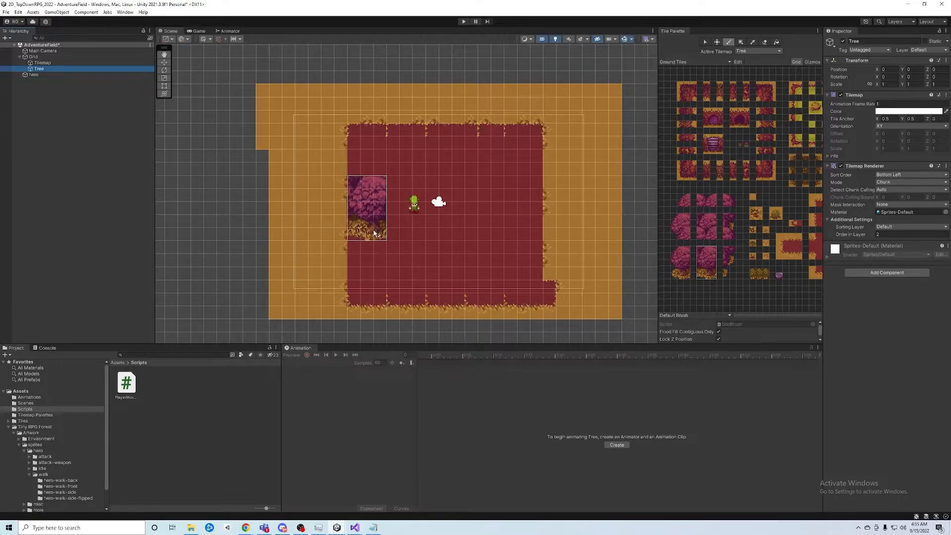
pyautogui.click(327, 246)
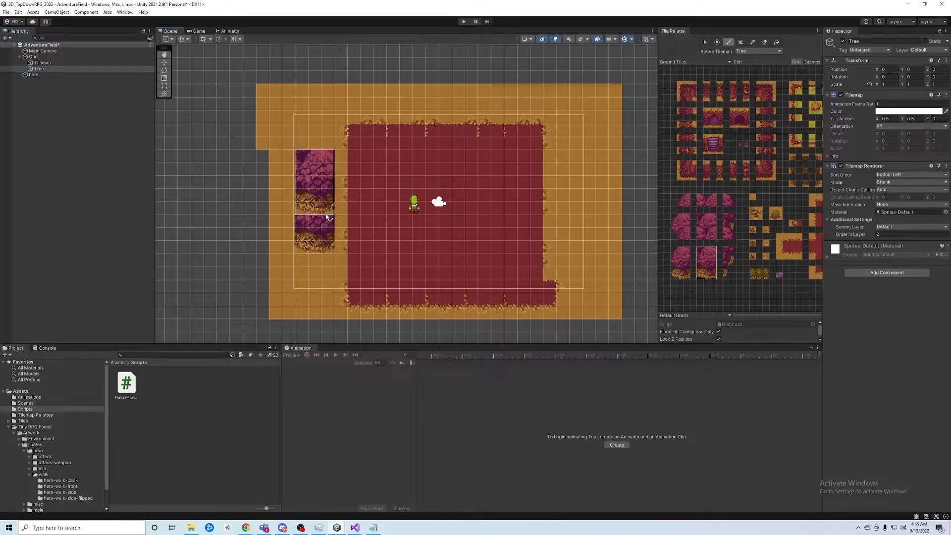
pyautogui.moveTo(729, 246); pyautogui.dragTo(732, 269)
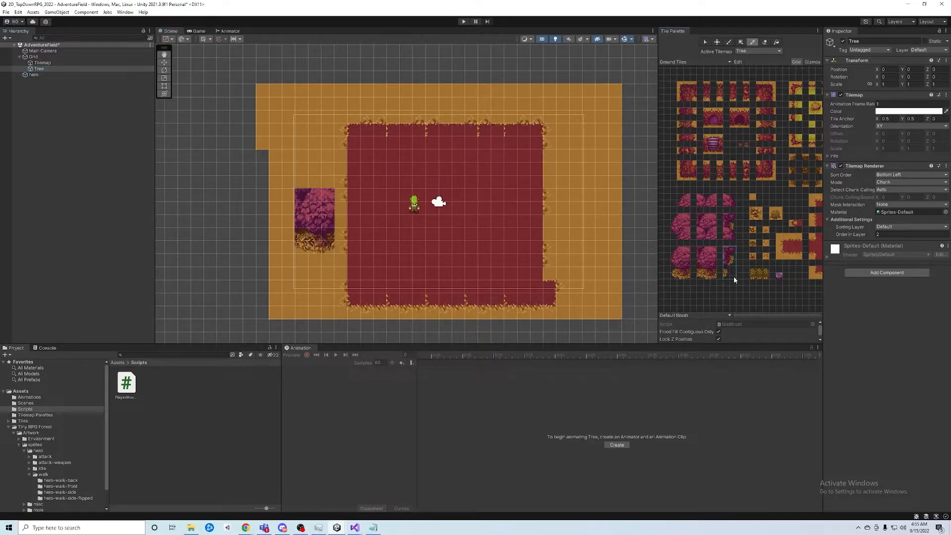
pyautogui.click(353, 248)
# - Extend the tree's right side upward with right-edge foliage tiles and finish it with the rounded top tiles
pyautogui.moveTo(726, 215); pyautogui.dragTo(735, 234)
pyautogui.moveTo(339, 195); pyautogui.dragTo(340, 182)
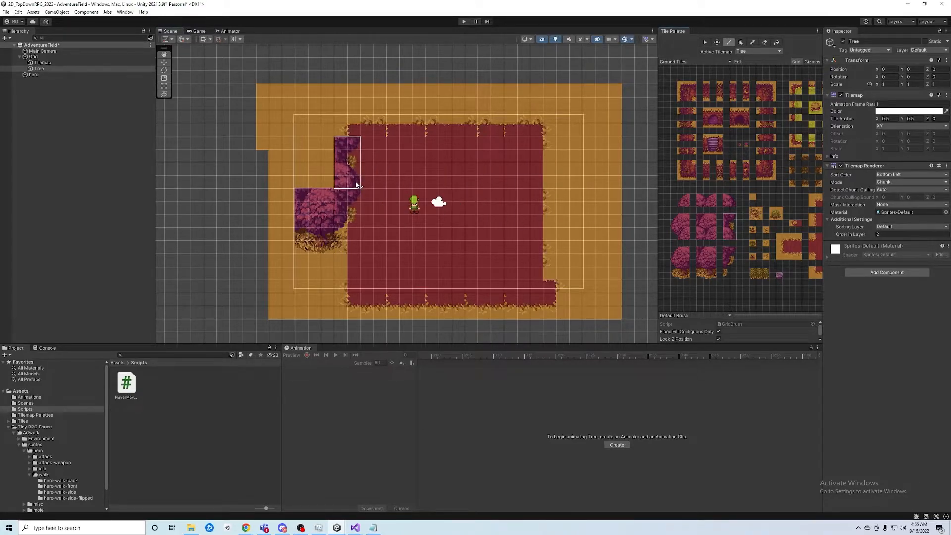
pyautogui.click(730, 200)
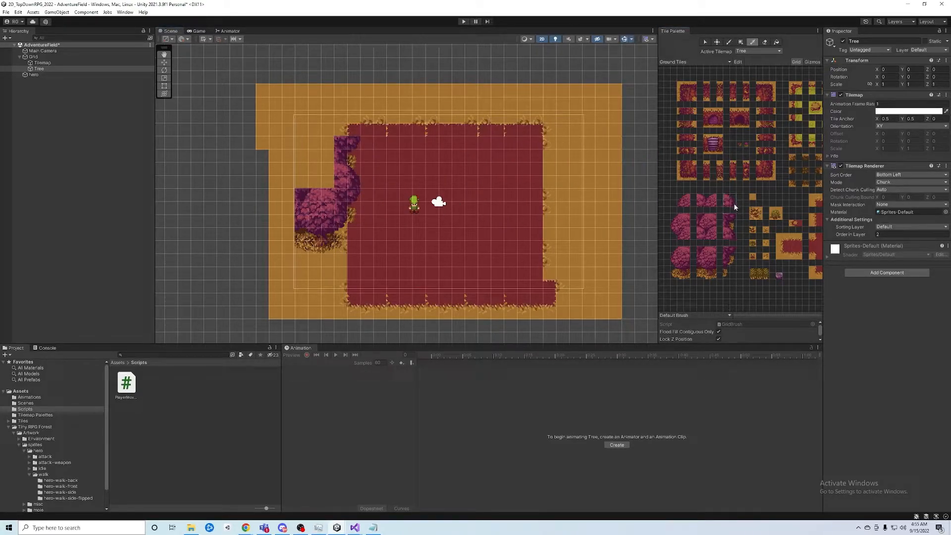
pyautogui.click(359, 130)
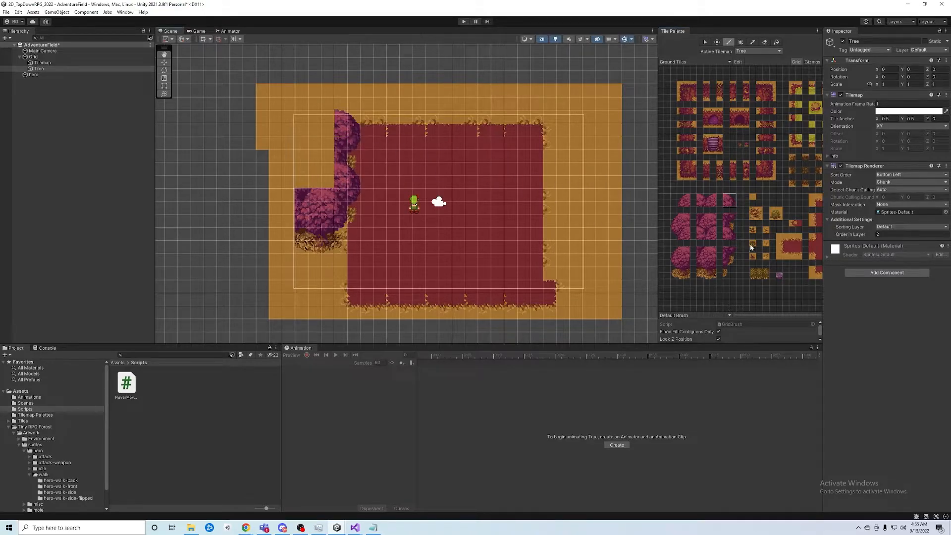
# - Paint the treetop tiles along the cluster's upper edge and fill the gap below with full foliage tiles
pyautogui.moveTo(697, 195); pyautogui.dragTo(714, 202)
pyautogui.click(330, 133)
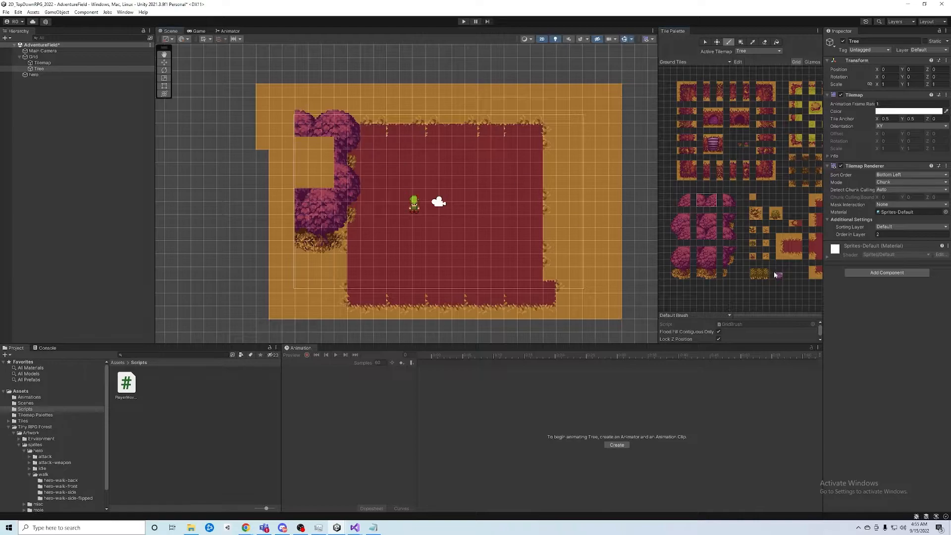
pyautogui.press('i')
pyautogui.moveTo(715, 235); pyautogui.dragTo(715, 274)
pyautogui.click(329, 182)
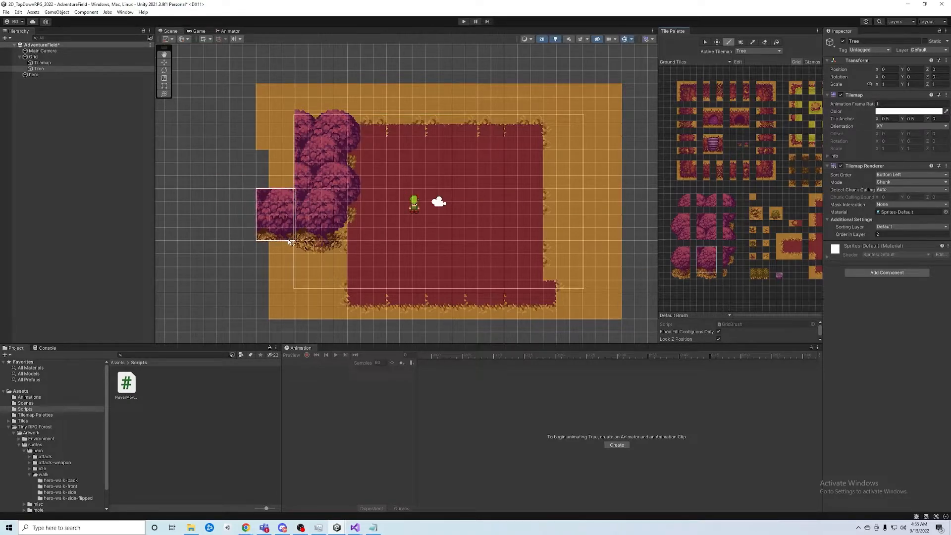
# - Complete the tree cluster's west side with left-edge trunk, foliage and rounded treetop tiles, and save the scene
pyautogui.click(685, 261)
pyautogui.moveTo(673, 250); pyautogui.dragTo(688, 276)
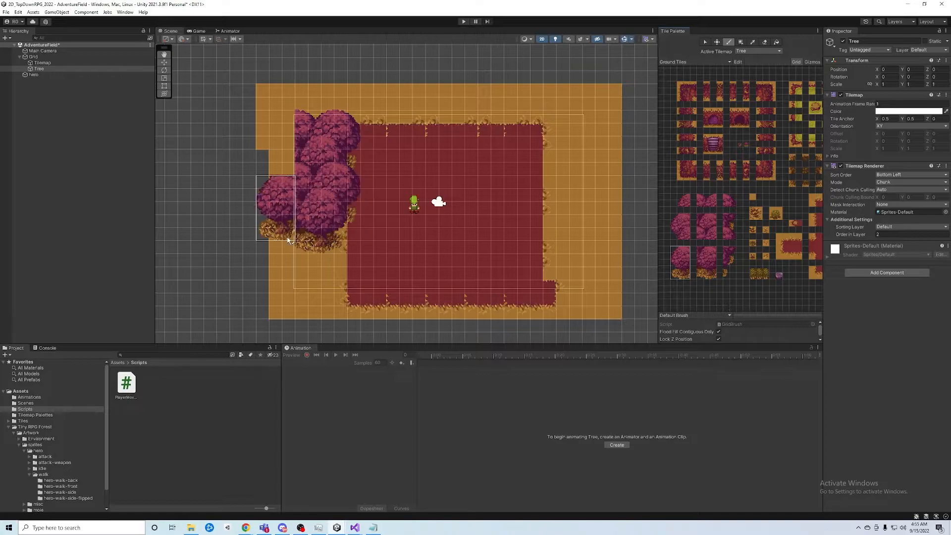
pyautogui.click(289, 241)
pyautogui.moveTo(677, 218); pyautogui.dragTo(685, 234)
pyautogui.click(293, 174)
pyautogui.moveTo(680, 199); pyautogui.dragTo(688, 204)
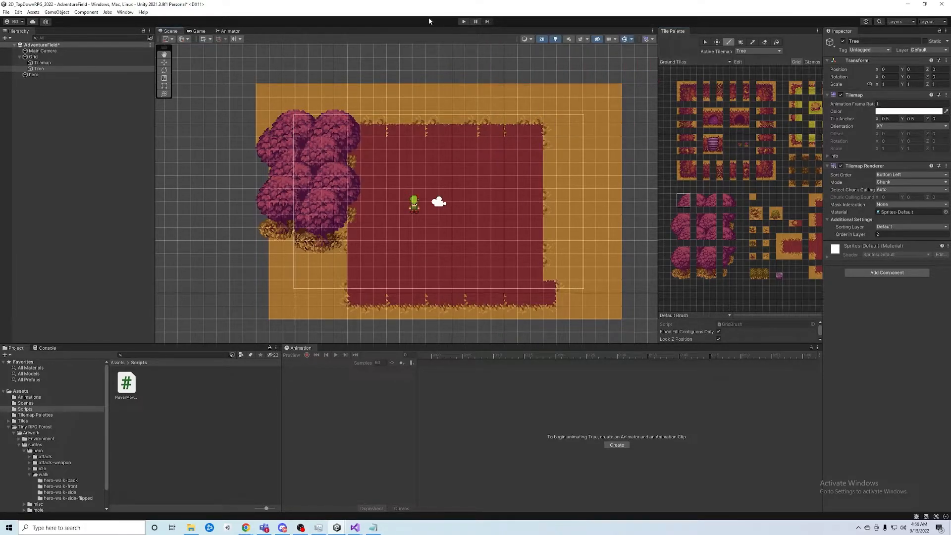
pyautogui.click(6, 12)
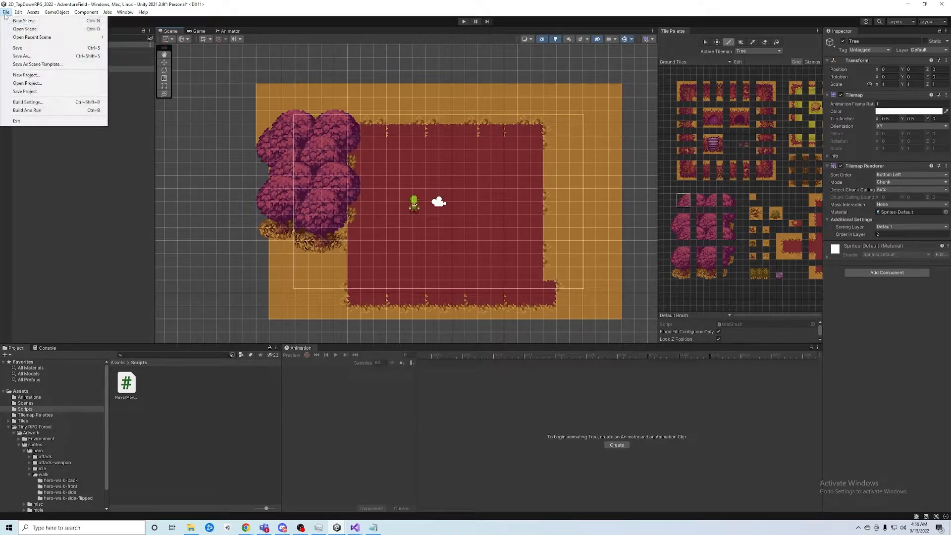
pyautogui.click(19, 48)
# - Add a Tilemap Collider 2D component to the Tree tilemap
pyautogui.click(39, 70)
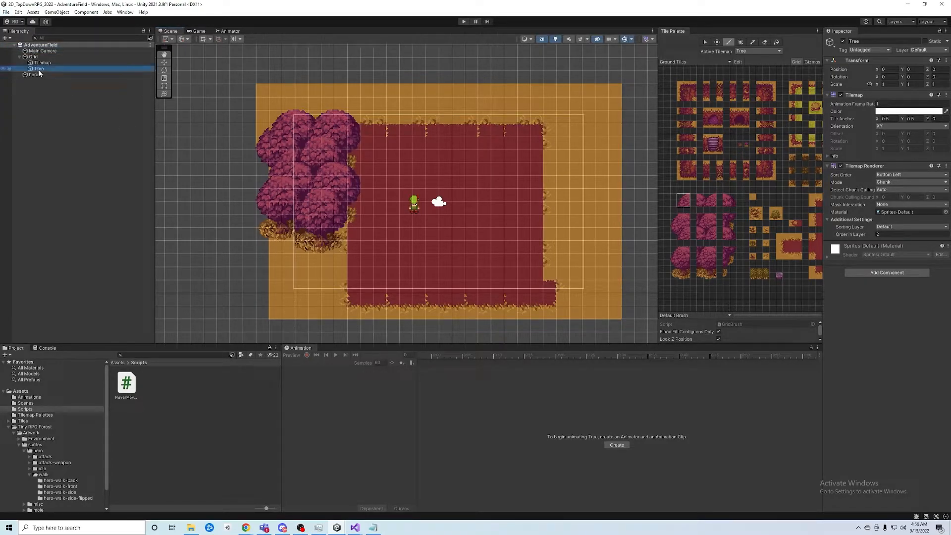
pyautogui.click(887, 272)
pyautogui.write('rigid')
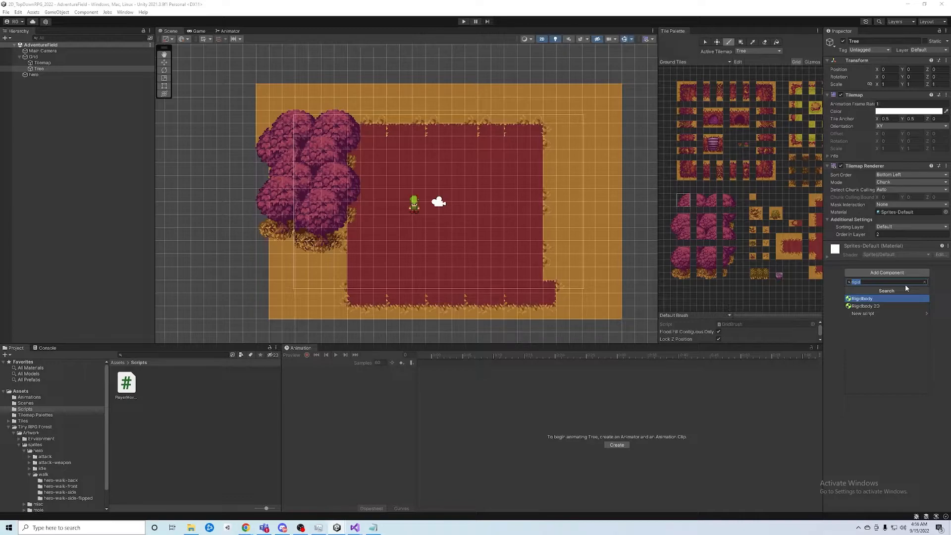
pyautogui.write('coll')
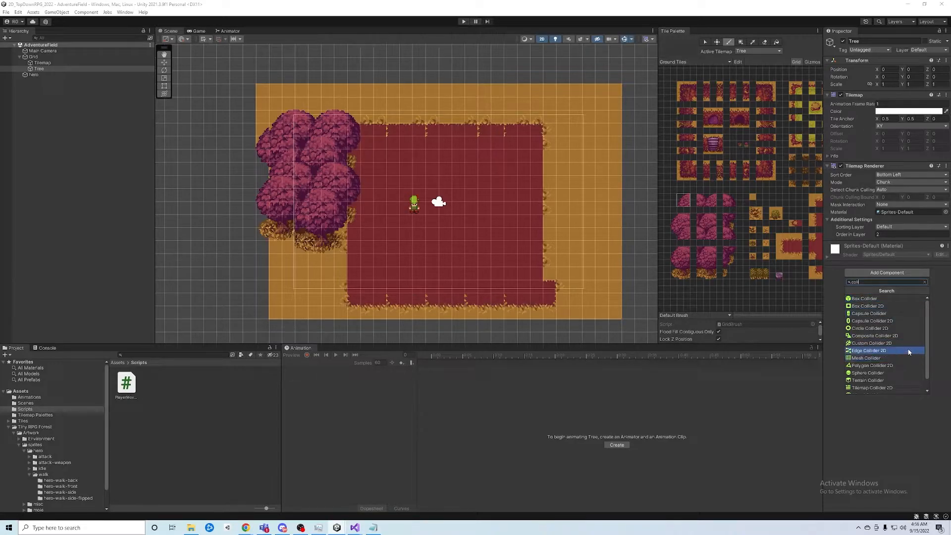
pyautogui.click(890, 389)
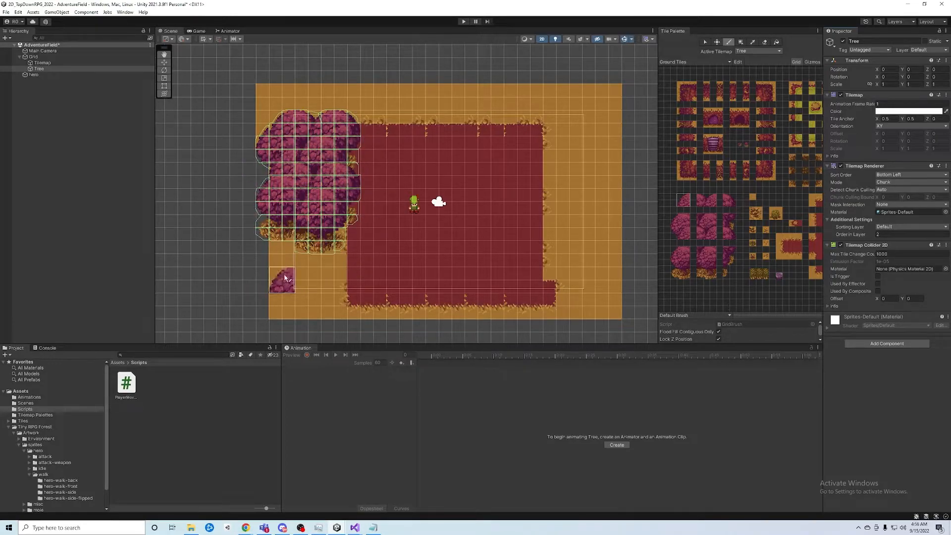
# - Add a Box Collider 2D component to the hero
pyautogui.click(34, 75)
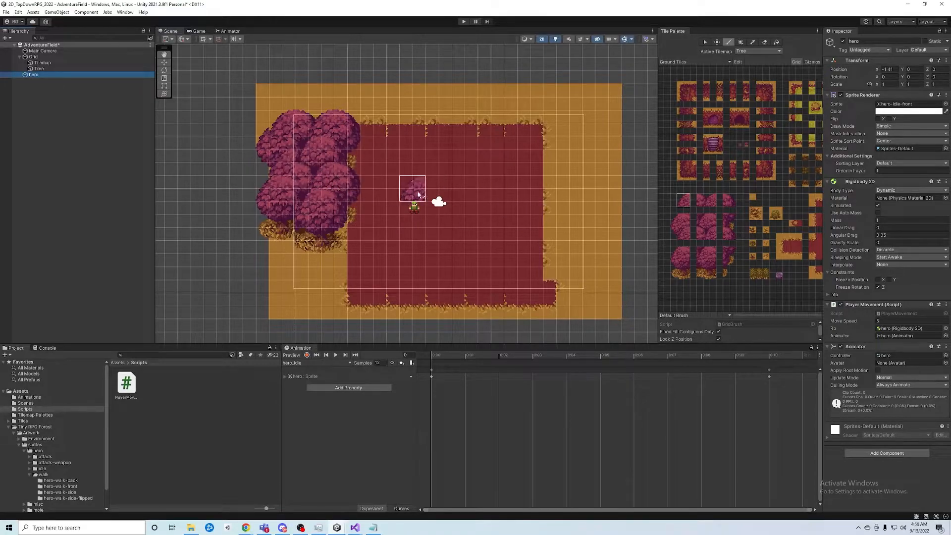
pyautogui.click(886, 453)
pyautogui.write('coll')
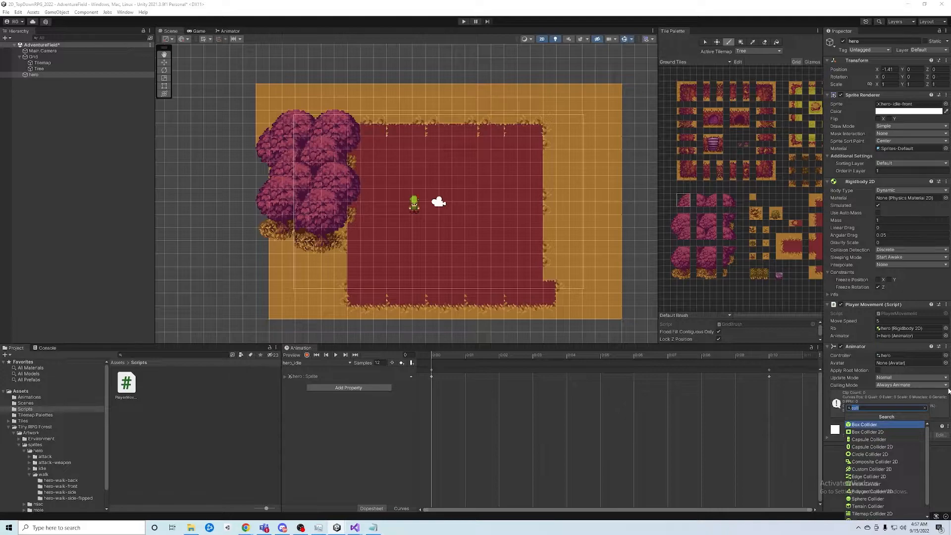
pyautogui.click(867, 432)
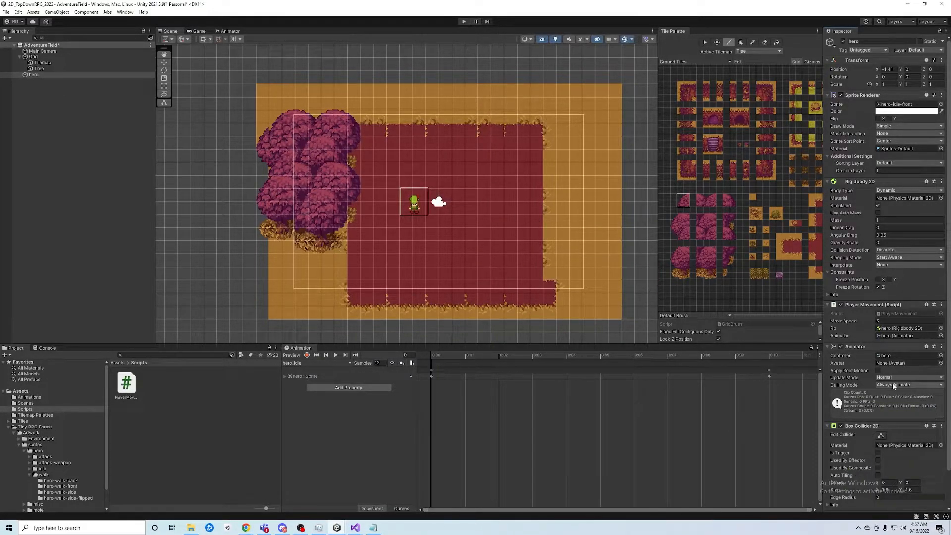
pyautogui.scroll(-2, 893, 382)
# - Play-test the scene by walking the hero back and forth against the trees to check the collision, and stop the game
pyautogui.click(464, 22)
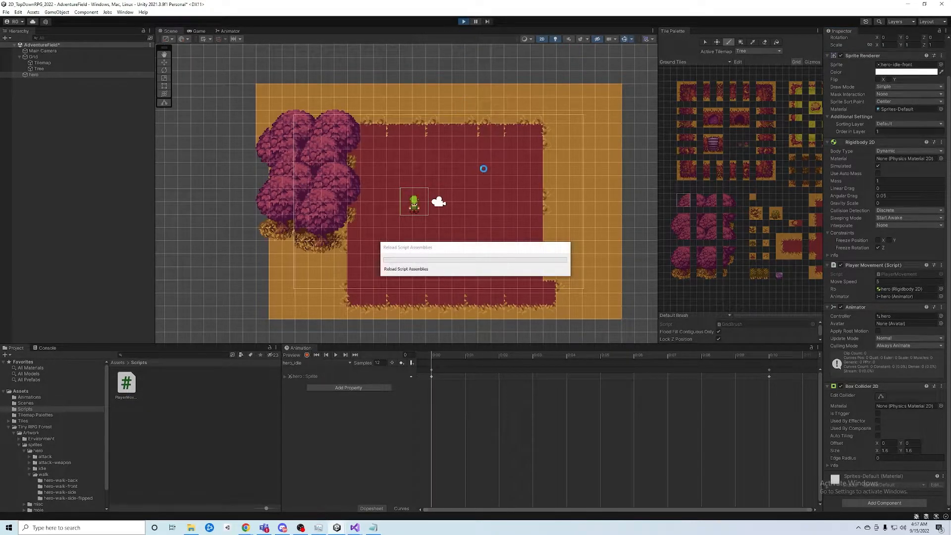
pyautogui.press('a')
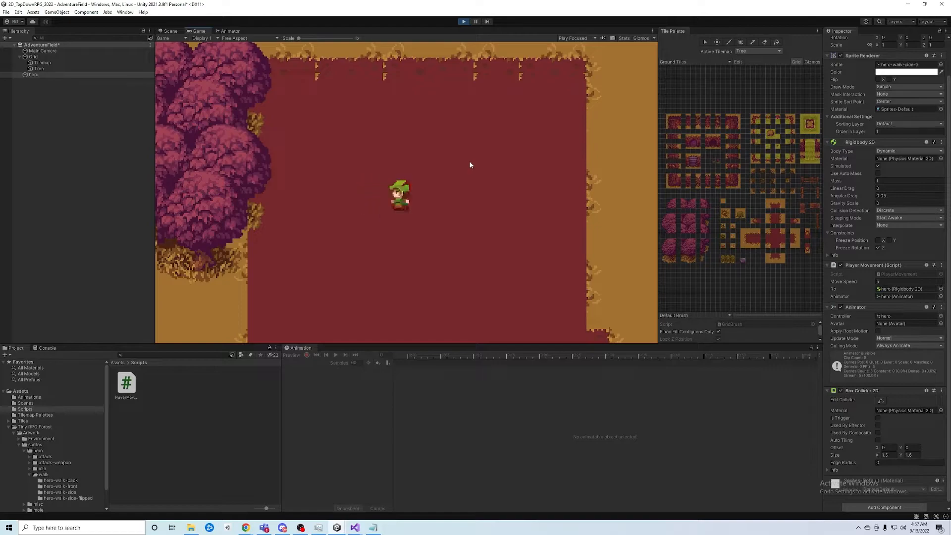
pyautogui.press('d')
pyautogui.press('a')
pyautogui.press('d')
pyautogui.press('a')
pyautogui.press('d')
pyautogui.press('a')
pyautogui.press('d')
pyautogui.press('a')
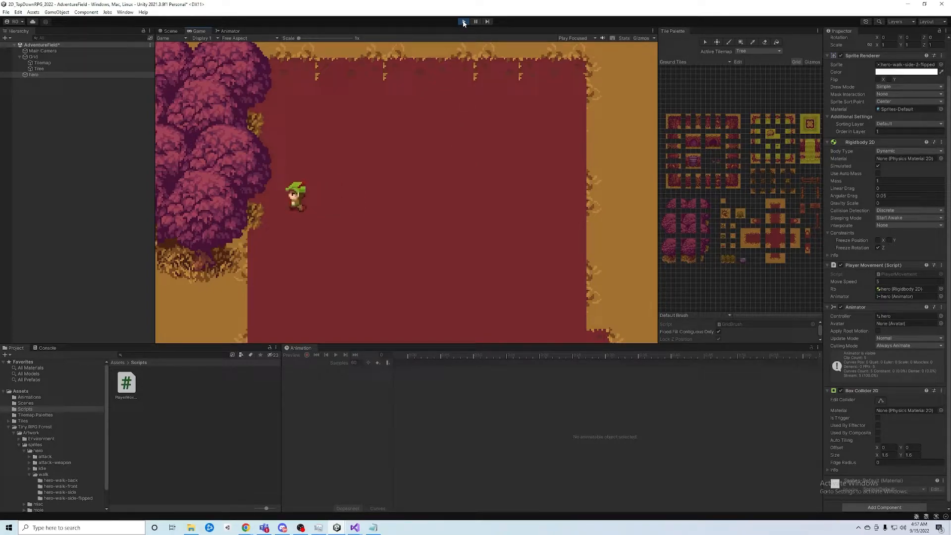
pyautogui.press('d')
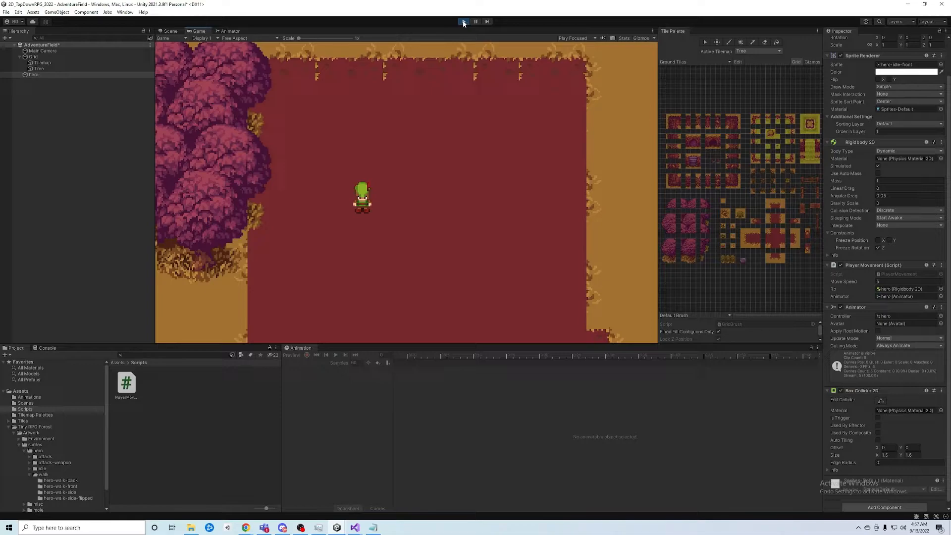
pyautogui.press('a')
pyautogui.click(464, 22)
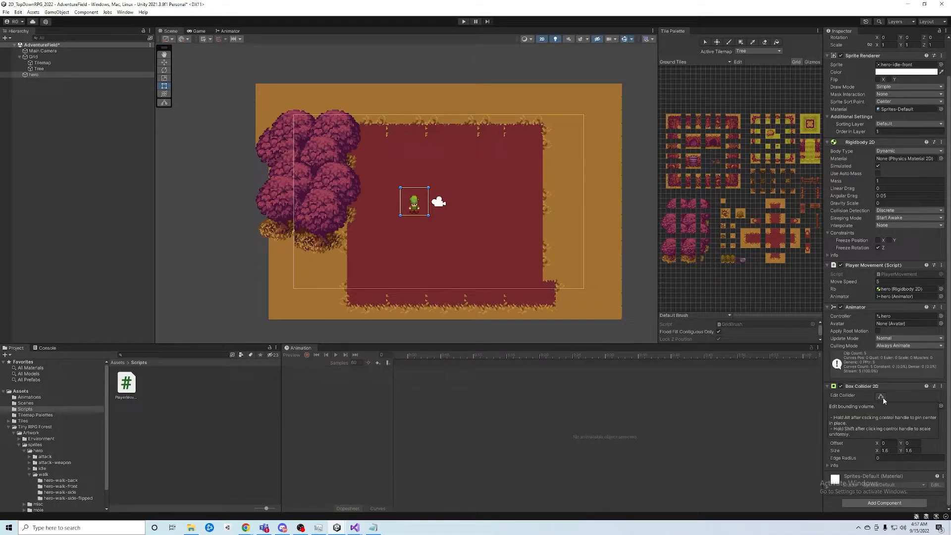
# - Shrink the hero's box collider around the sprite to about 1.19 by 1.33, save the scene and collapse the component
pyautogui.scroll(5, 408, 192)
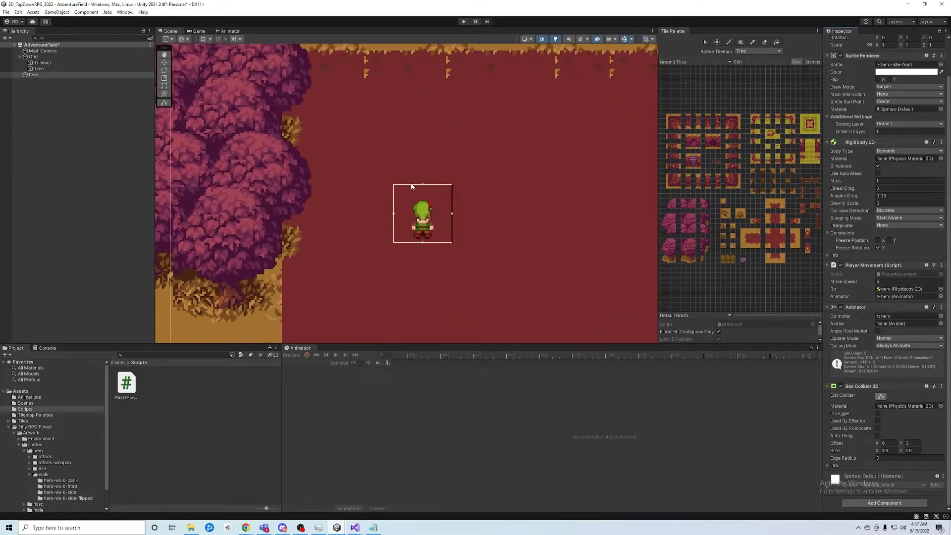
pyautogui.moveTo(422, 185); pyautogui.dragTo(445, 218)
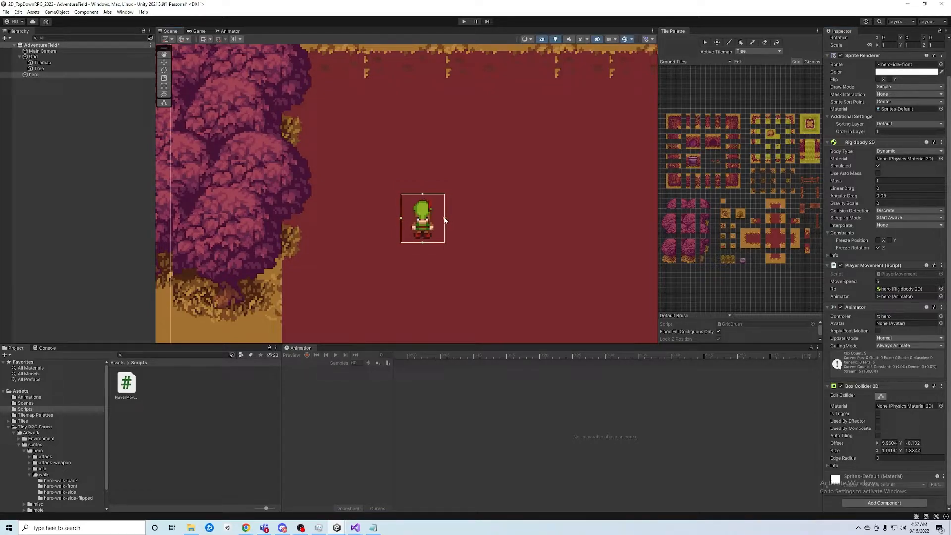
pyautogui.click(7, 14)
pyautogui.click(18, 48)
pyautogui.click(829, 385)
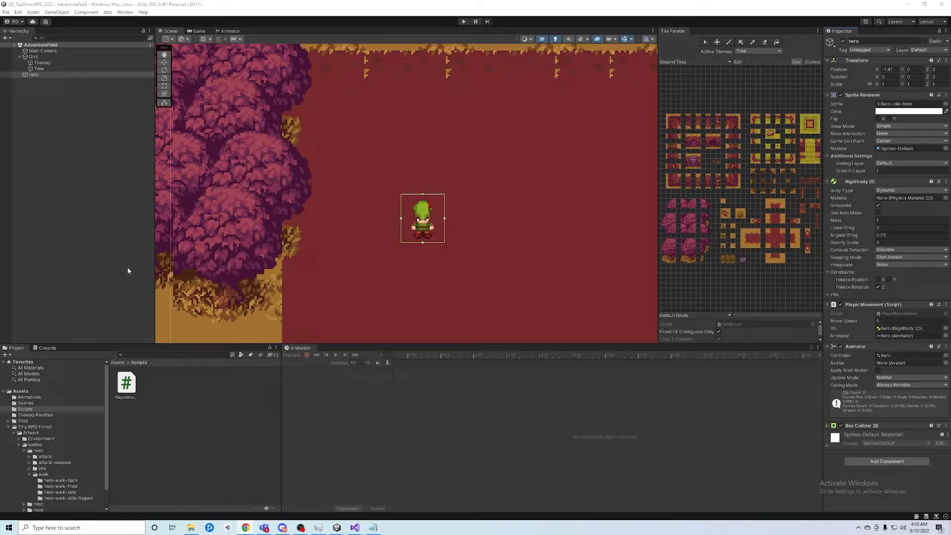
# - Browse the Tiny RPG Forest artwork folders, examining the misc sprites and the enemy-death frames
pyautogui.click(22, 392)
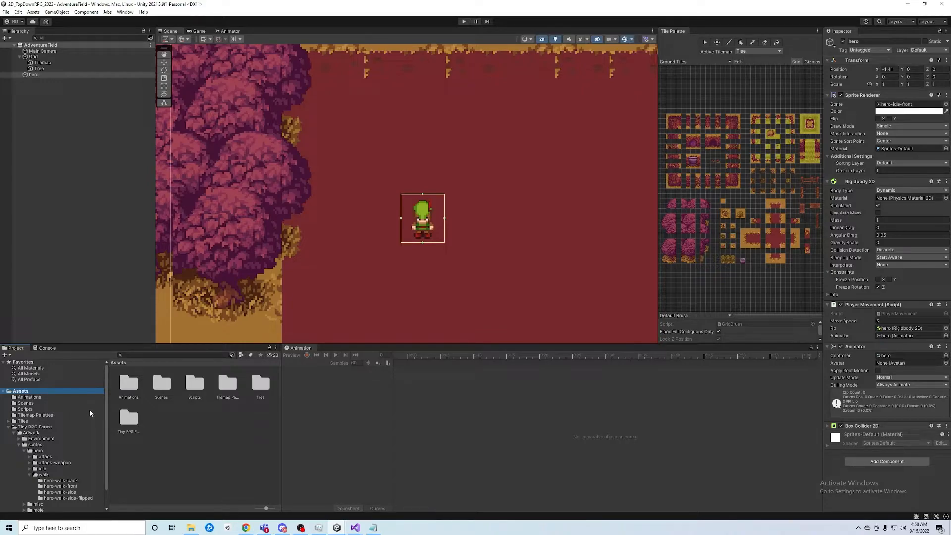
pyautogui.scroll(-2, 65, 415)
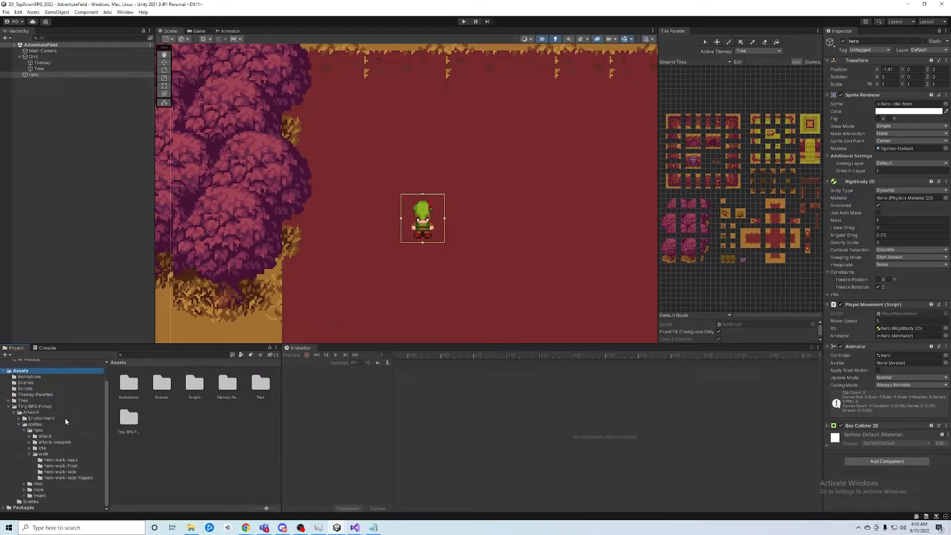
pyautogui.click(21, 407)
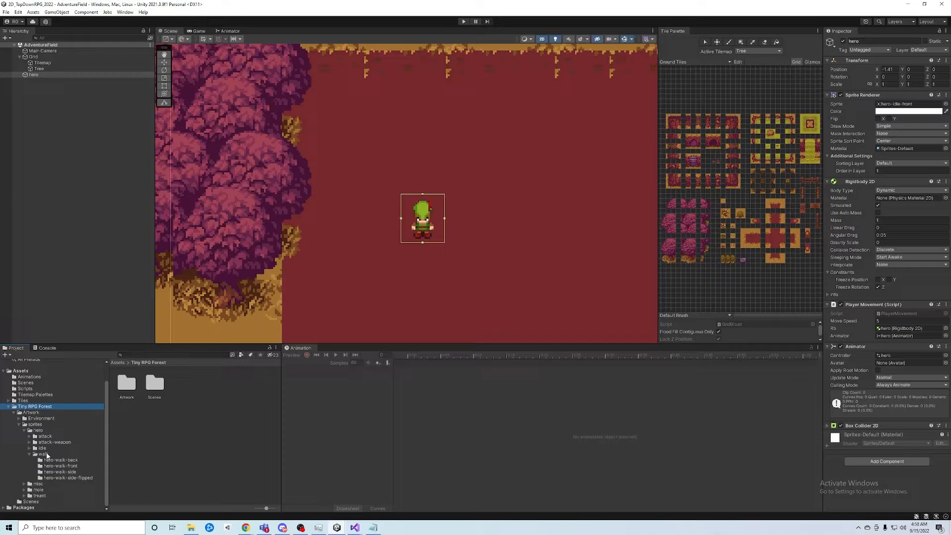
pyautogui.click(14, 412)
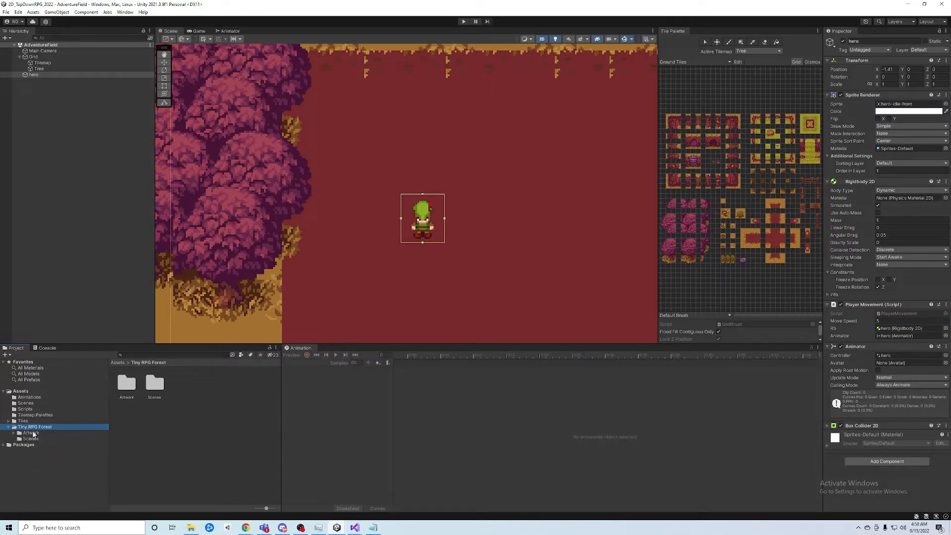
pyautogui.click(26, 433)
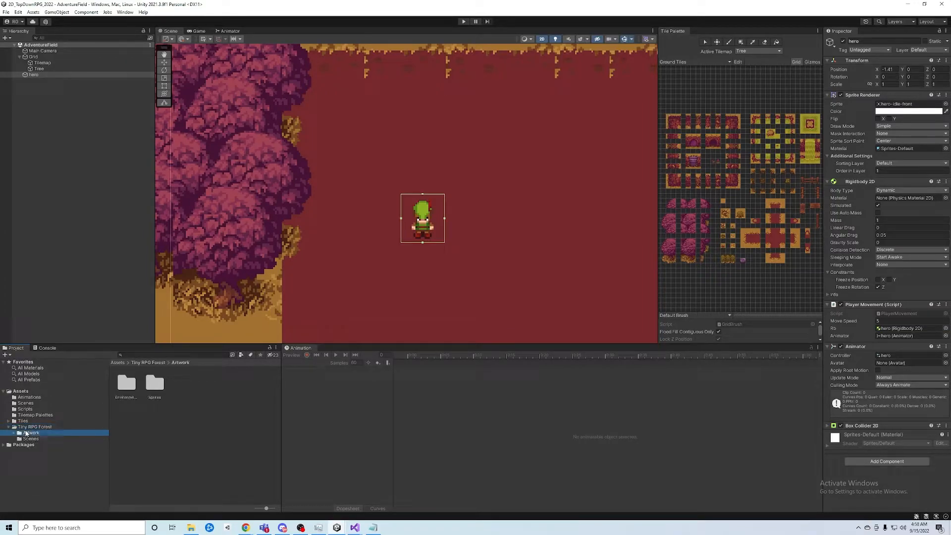
pyautogui.click(14, 432)
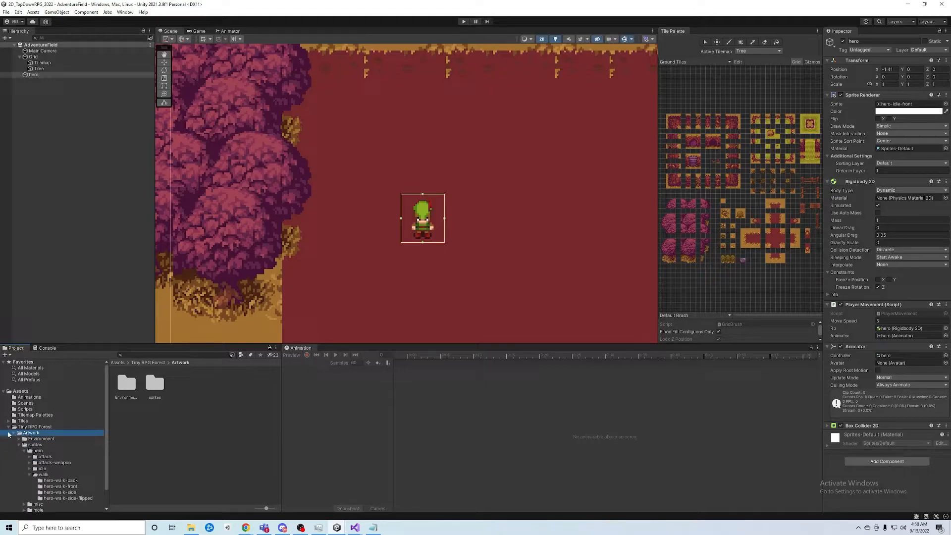
pyautogui.scroll(-2, 8, 434)
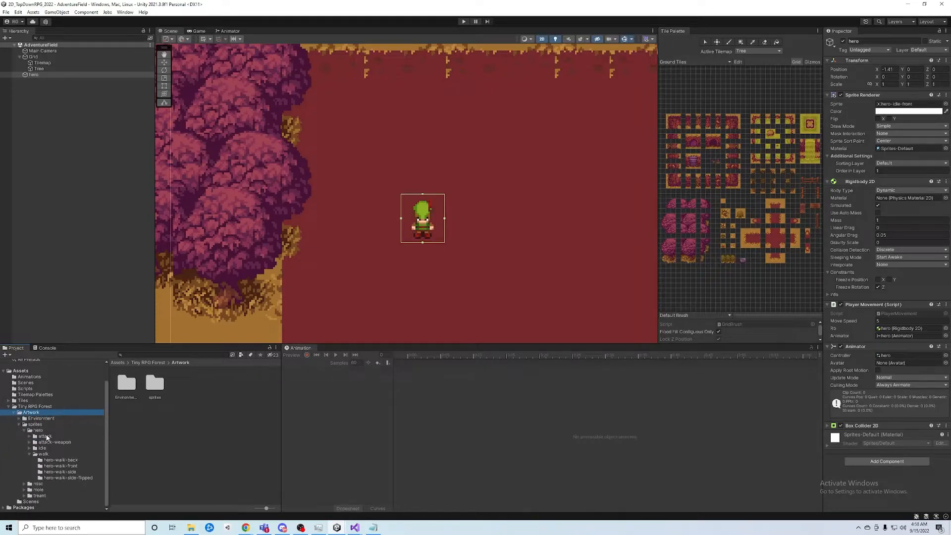
pyautogui.click(23, 484)
pyautogui.click(33, 485)
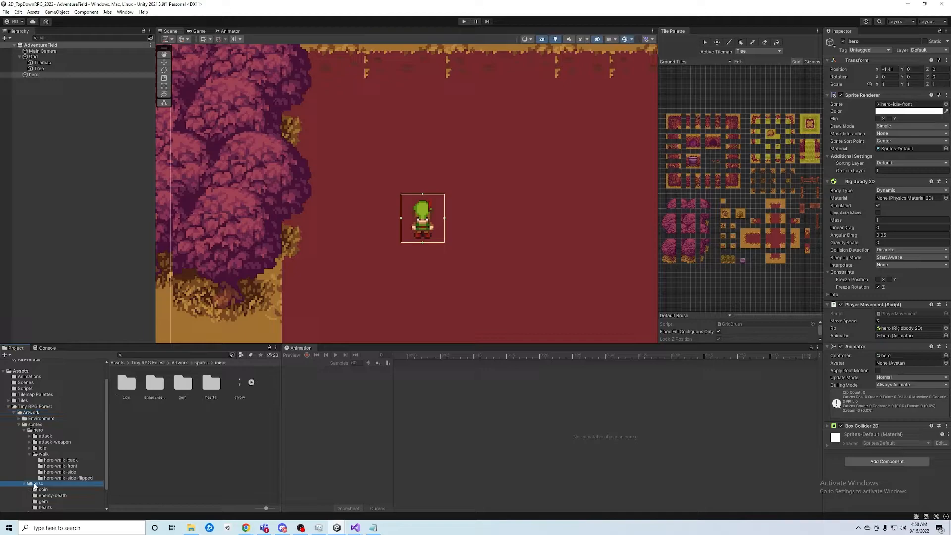
pyautogui.click(35, 484)
pyautogui.click(124, 467)
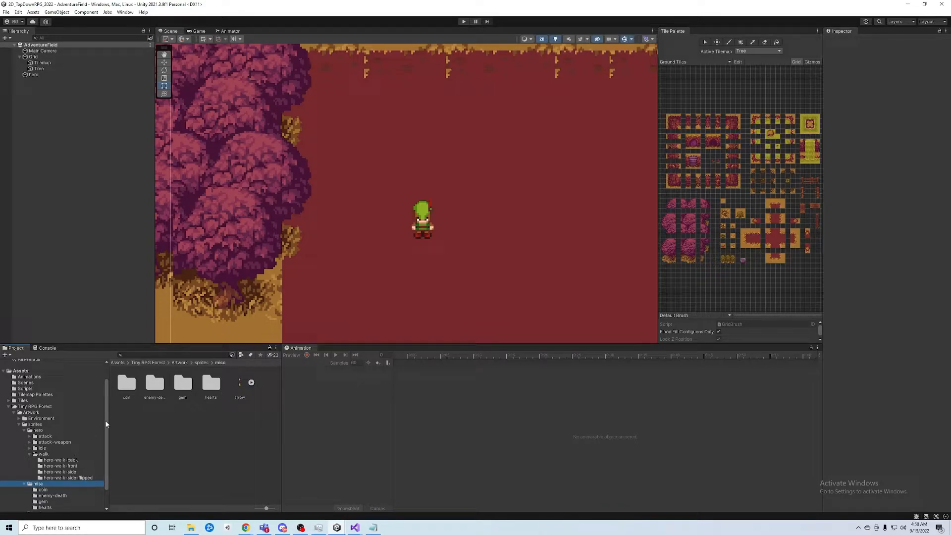
pyautogui.doubleClick(155, 384)
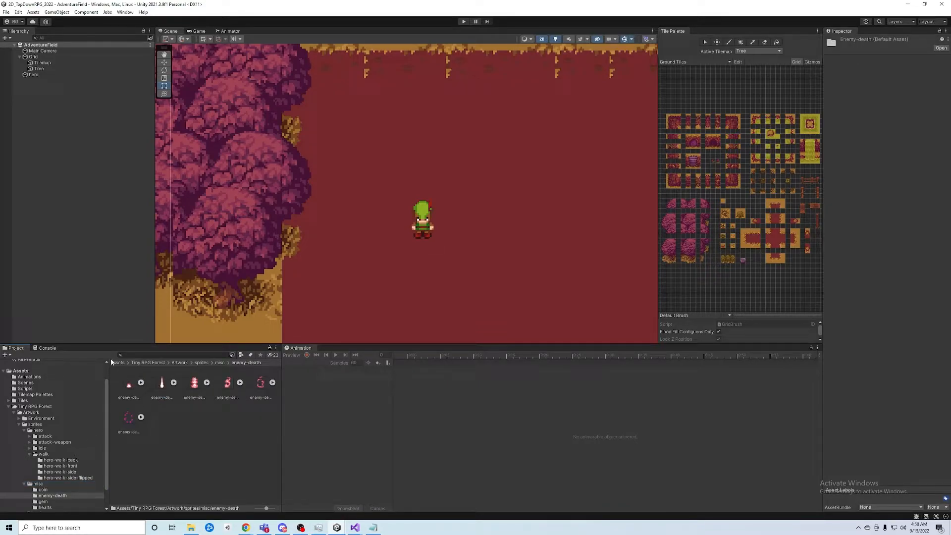
pyautogui.click(58, 483)
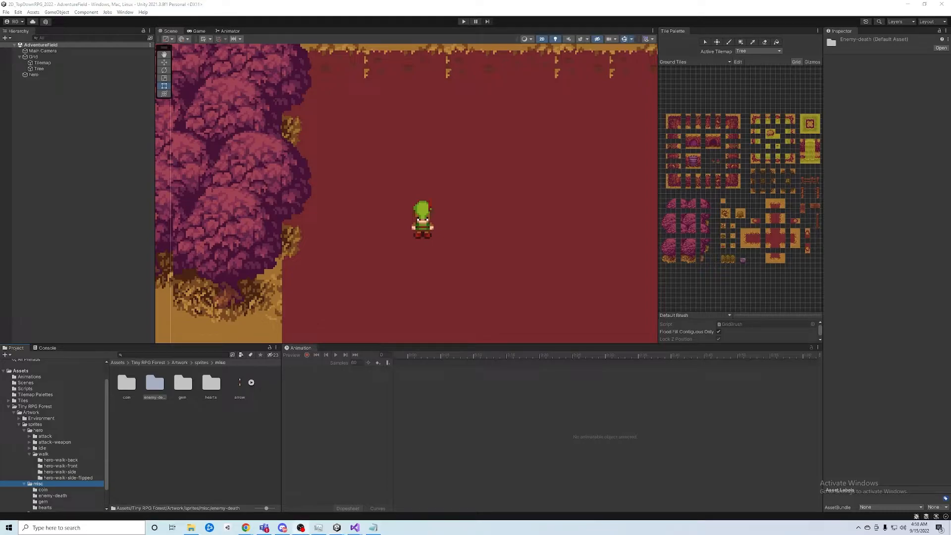
# - Find the sliced-objects folder in the Tiny RPG Forest Environment artwork and add its rock sprite to the scene
pyautogui.click(42, 418)
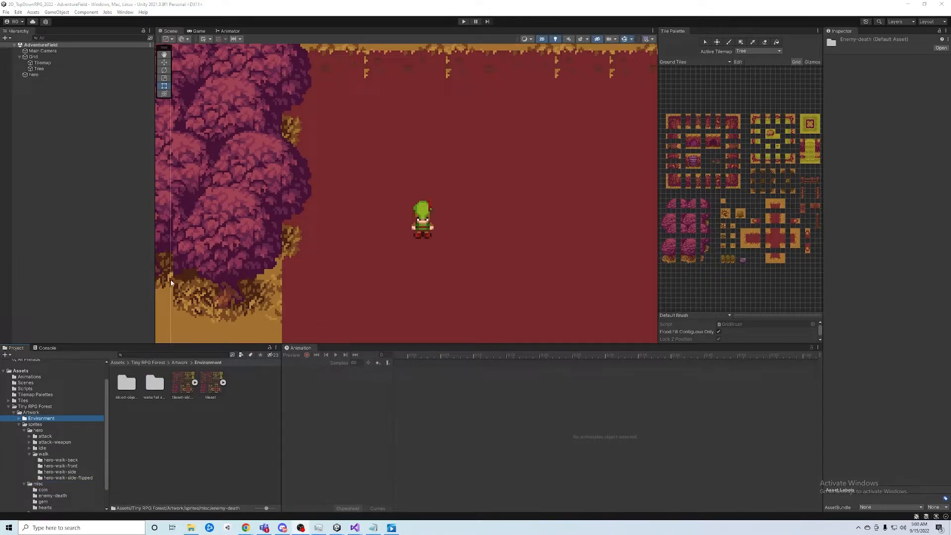
pyautogui.scroll(-3, 392, 217)
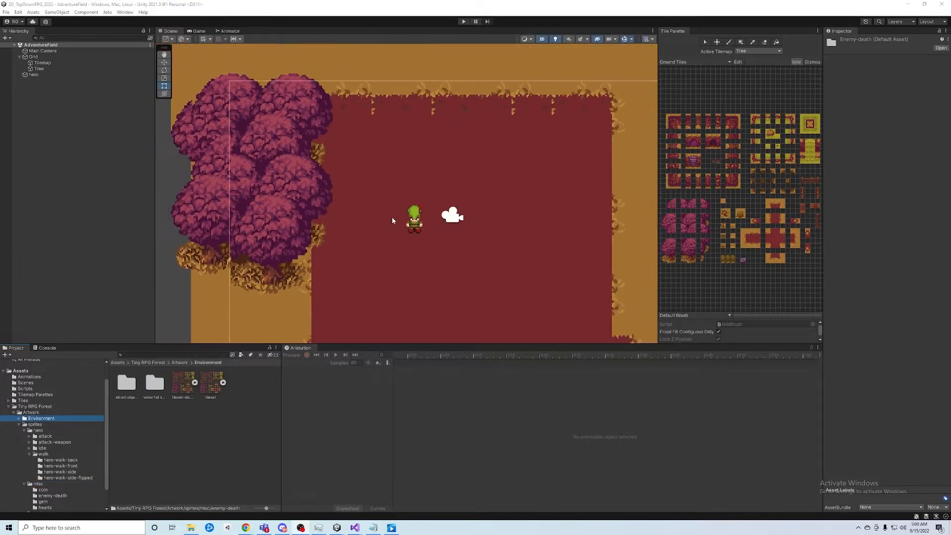
pyautogui.moveTo(406, 264); pyautogui.dragTo(405, 211, button='middle')
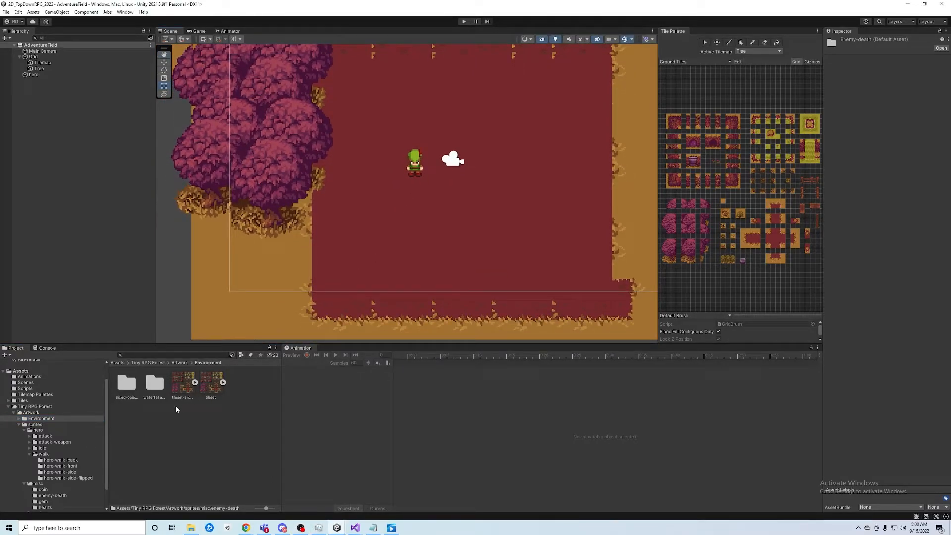
pyautogui.click(25, 401)
pyautogui.click(33, 407)
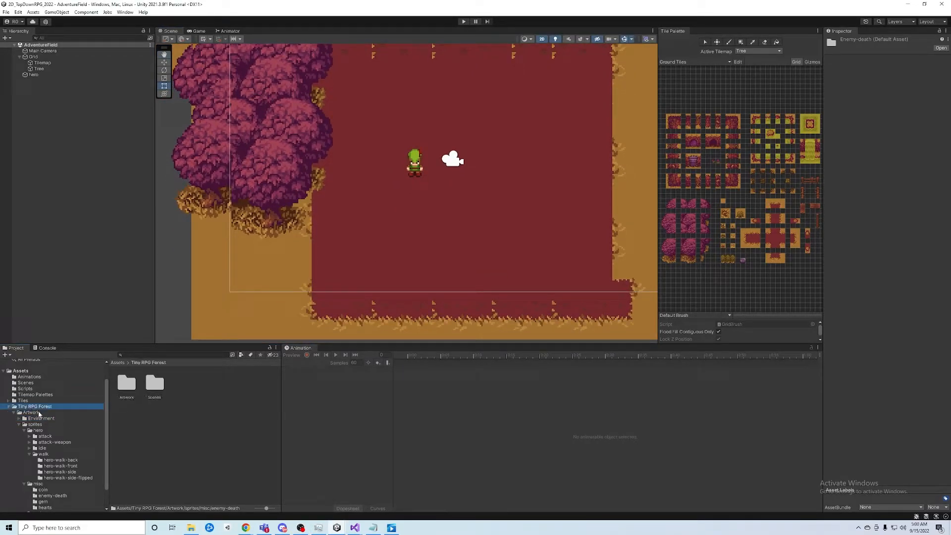
pyautogui.click(32, 413)
pyautogui.click(34, 419)
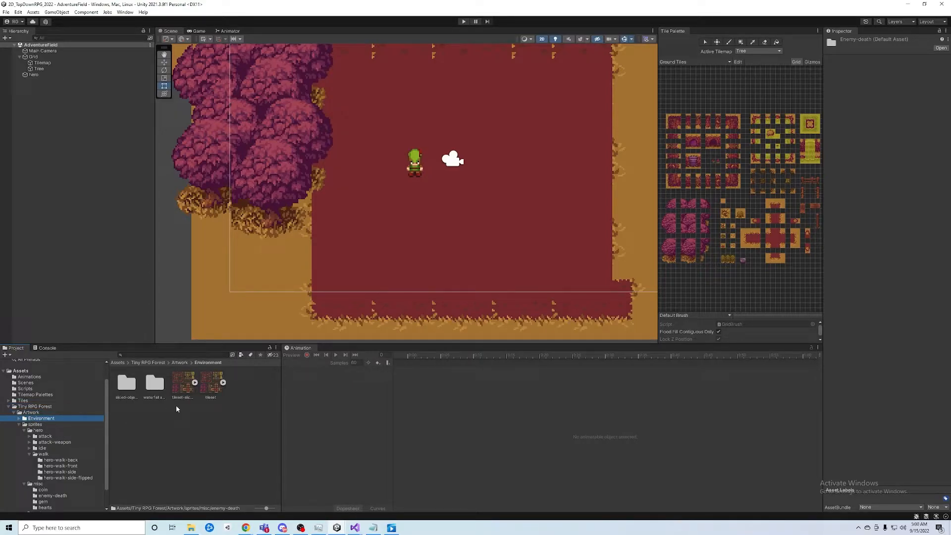
pyautogui.click(126, 385)
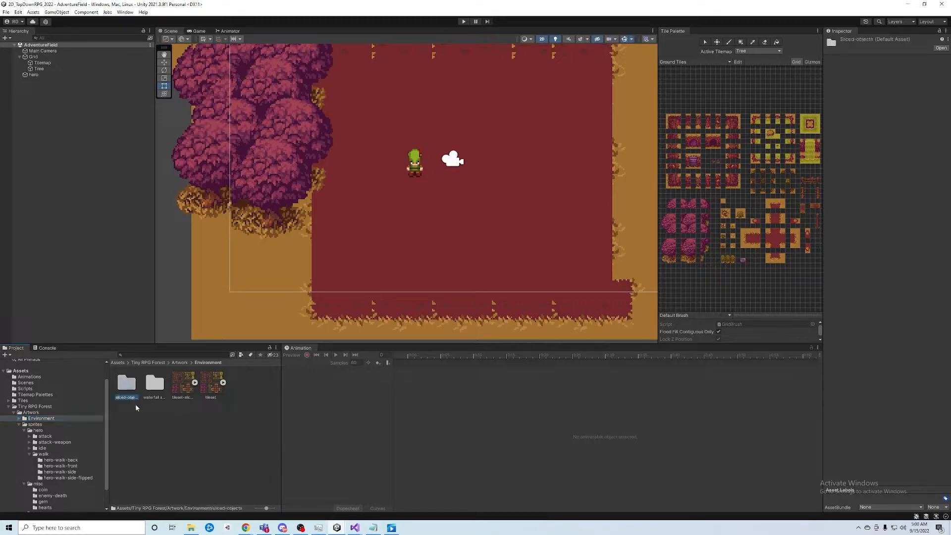
pyautogui.doubleClick(127, 391)
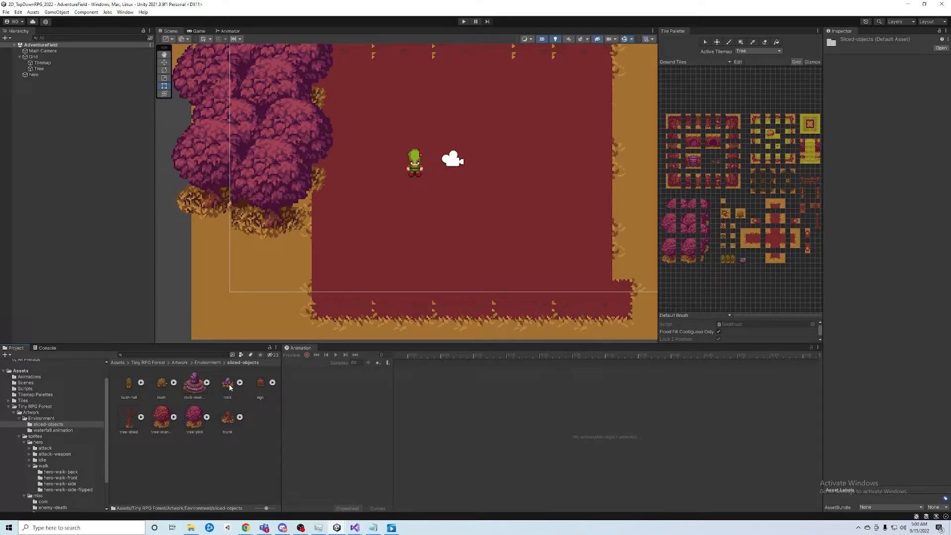
pyautogui.moveTo(229, 386); pyautogui.dragTo(102, 137)
pyautogui.moveTo(31, 116); pyautogui.dragTo(31, 117)
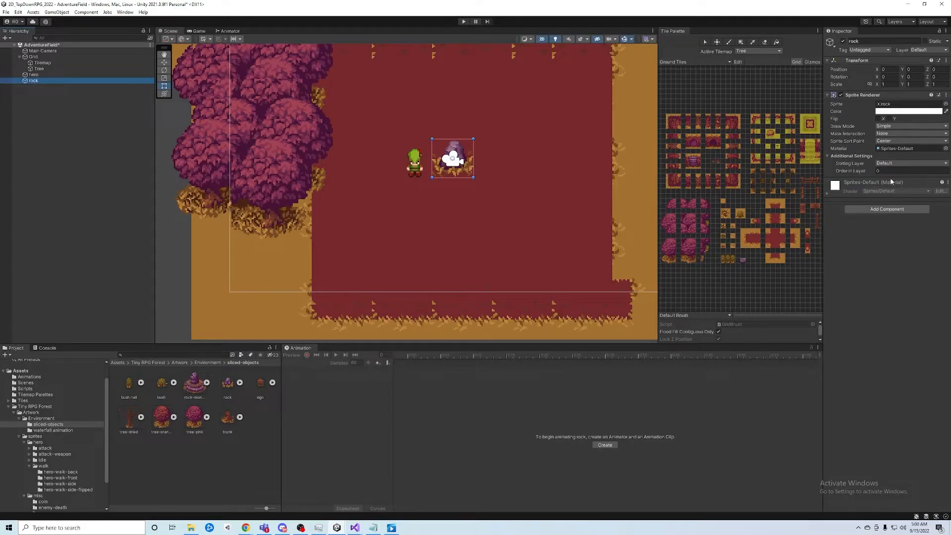
# - Add a Rigidbody 2D to the rock with gravity scale 0, auto mass enabled and Z rotation frozen
pyautogui.click(914, 212)
pyautogui.write('rigi')
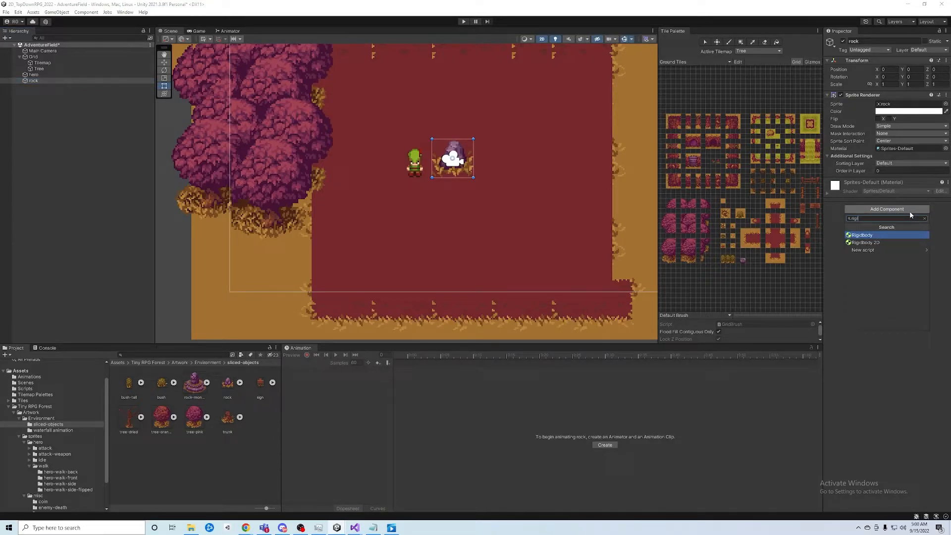
pyautogui.click(899, 241)
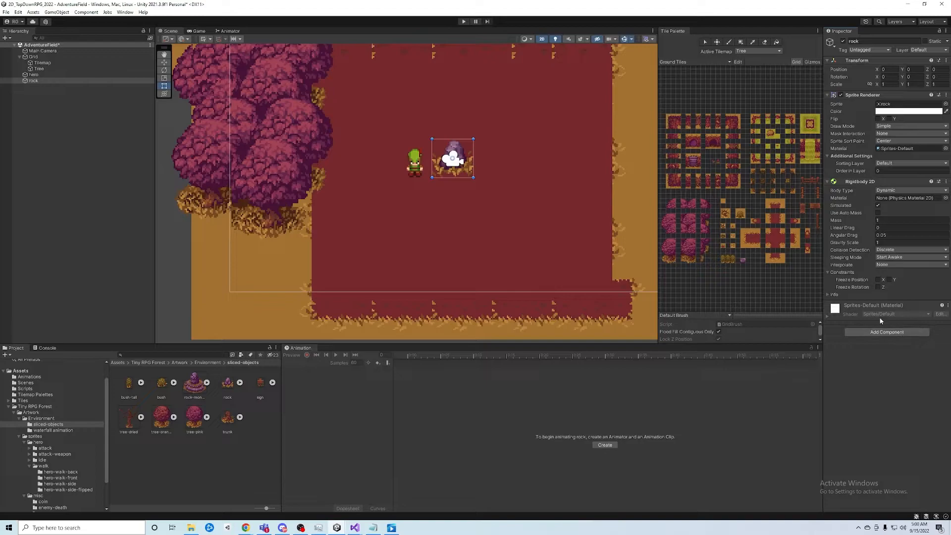
pyautogui.moveTo(844, 228)
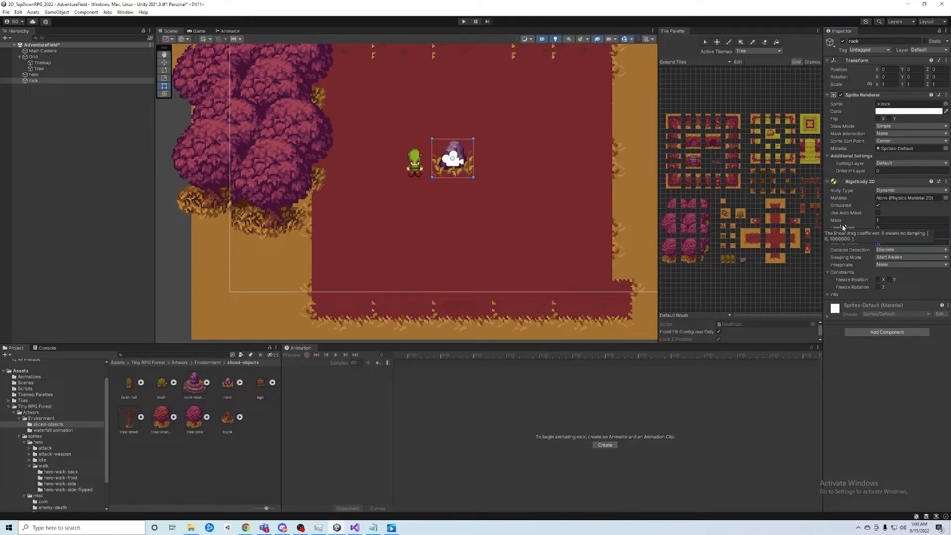
pyautogui.write('0')
pyautogui.click(878, 213)
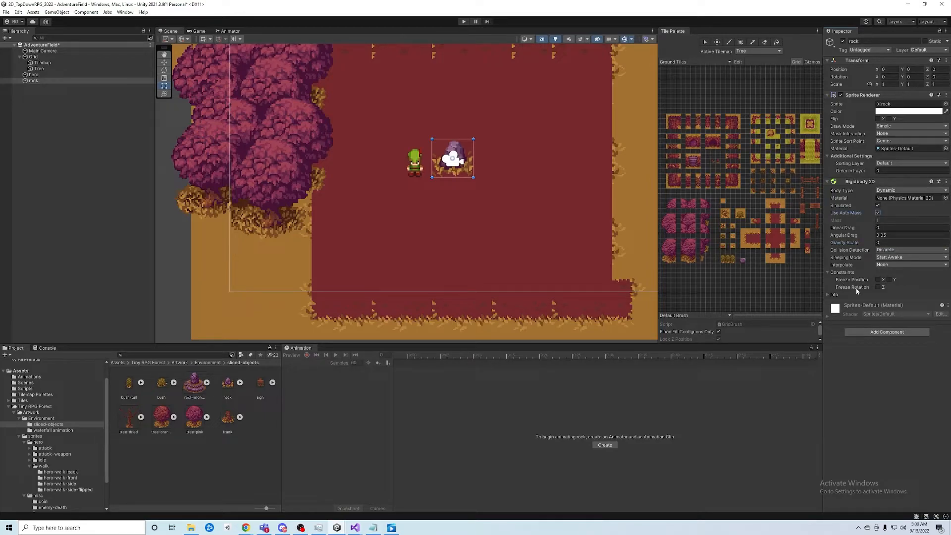
pyautogui.click(879, 288)
# - Add a Box Collider 2D component to the rock
pyautogui.click(885, 335)
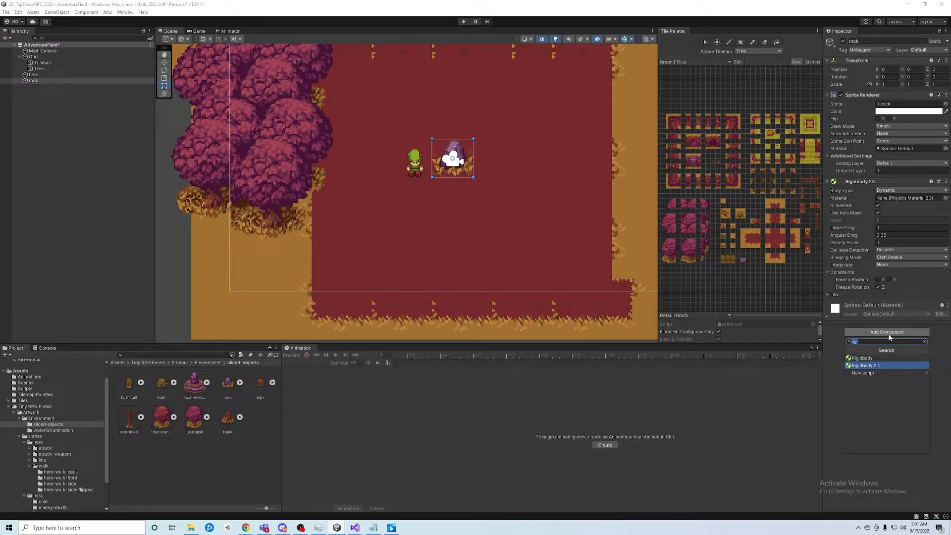
pyautogui.write('coll')
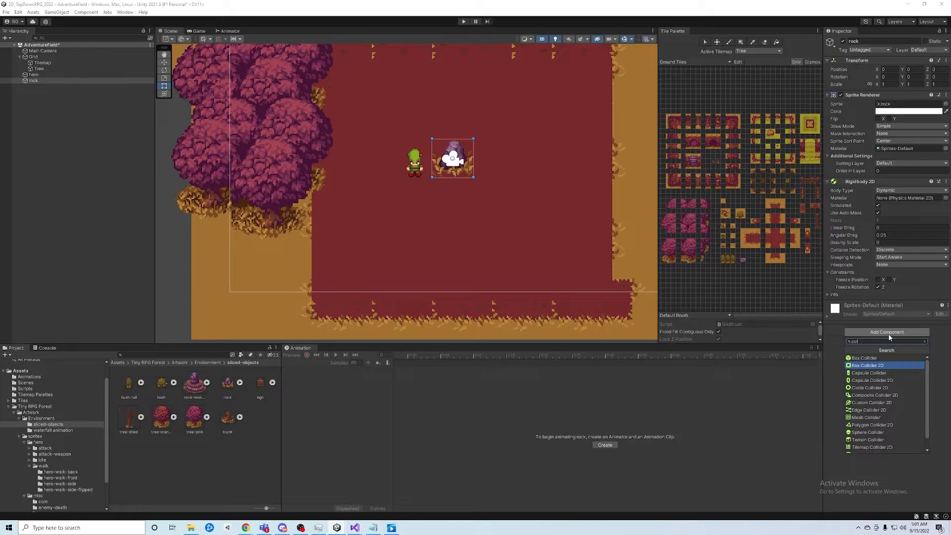
pyautogui.click(883, 367)
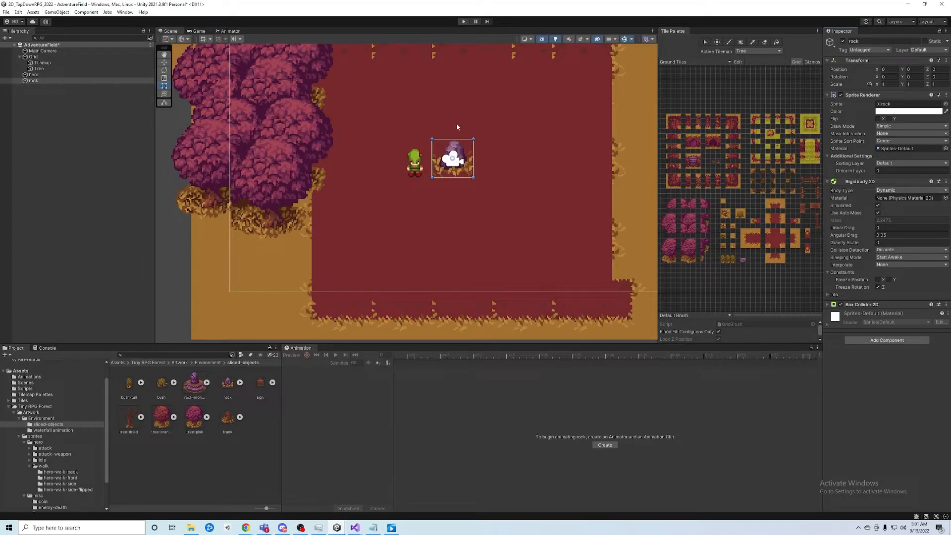
# - Move the rock horizontally away from the hero to about X 1.72 and save the scene
pyautogui.click(40, 81)
pyautogui.press('w')
pyautogui.click(480, 158)
pyautogui.click(34, 80)
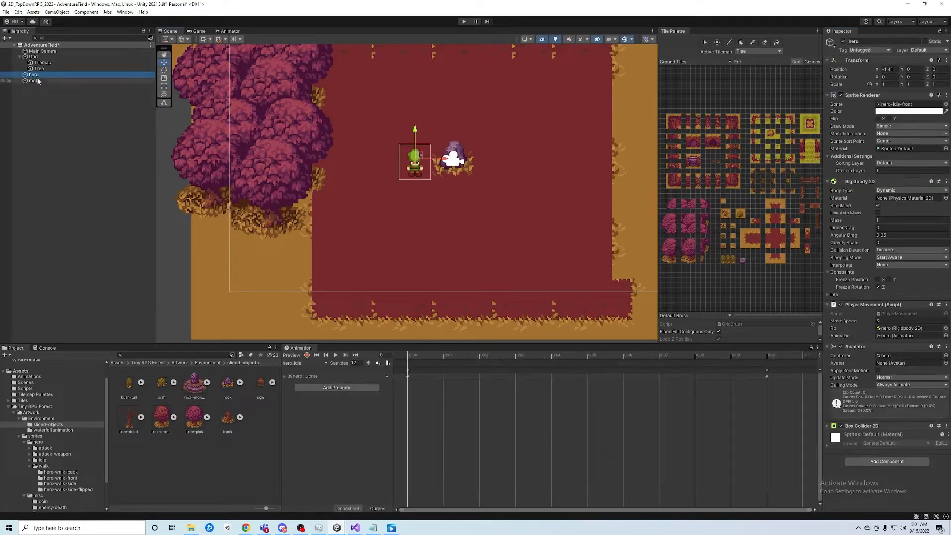
pyautogui.moveTo(483, 157); pyautogui.dragTo(529, 158)
pyautogui.click(6, 11)
pyautogui.click(20, 48)
# - Play-test the scene by walking the hero into the rock to see how it reacts, and stop the game
pyautogui.click(463, 23)
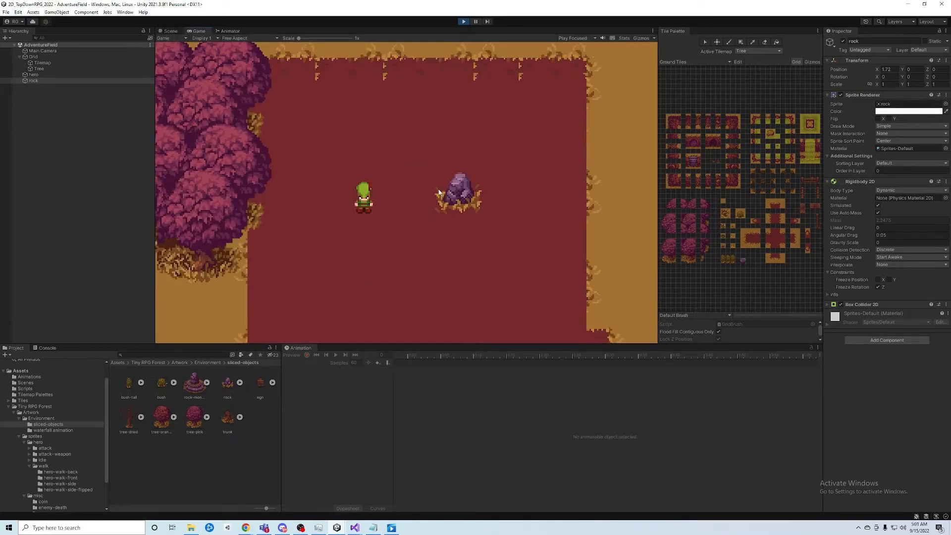
pyautogui.press('d')
pyautogui.press('d')
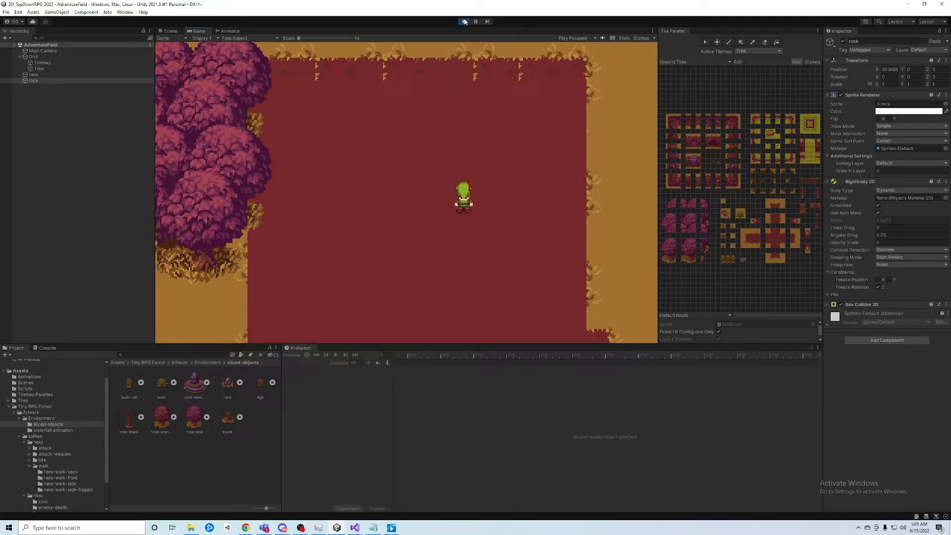
pyautogui.click(464, 22)
# - Set the linear drag of the rock's rigidbody to 10 and save the scene
pyautogui.click(891, 228)
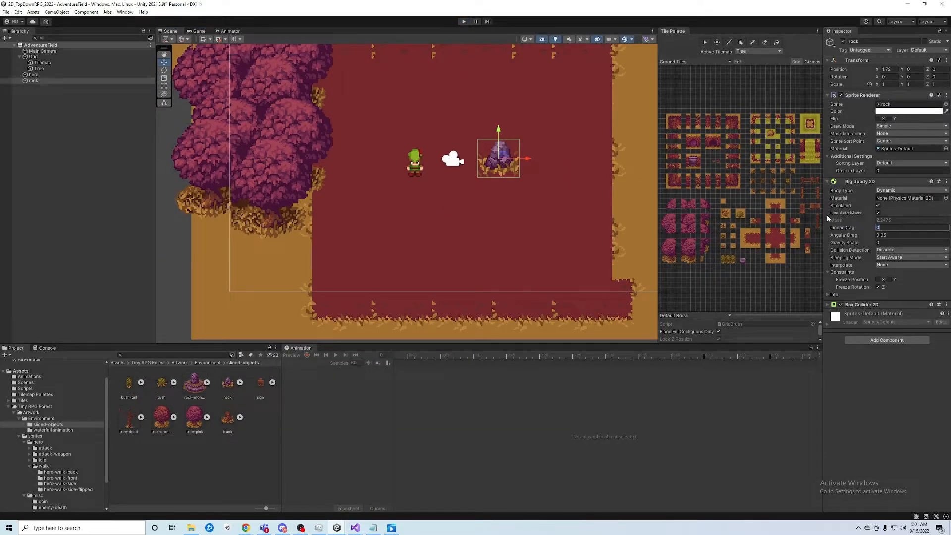
pyautogui.write('10')
pyautogui.click(6, 12)
pyautogui.click(18, 47)
# - Play-test pushing the rock with the hero from several directions to check the new drag, and stop the game
pyautogui.click(462, 22)
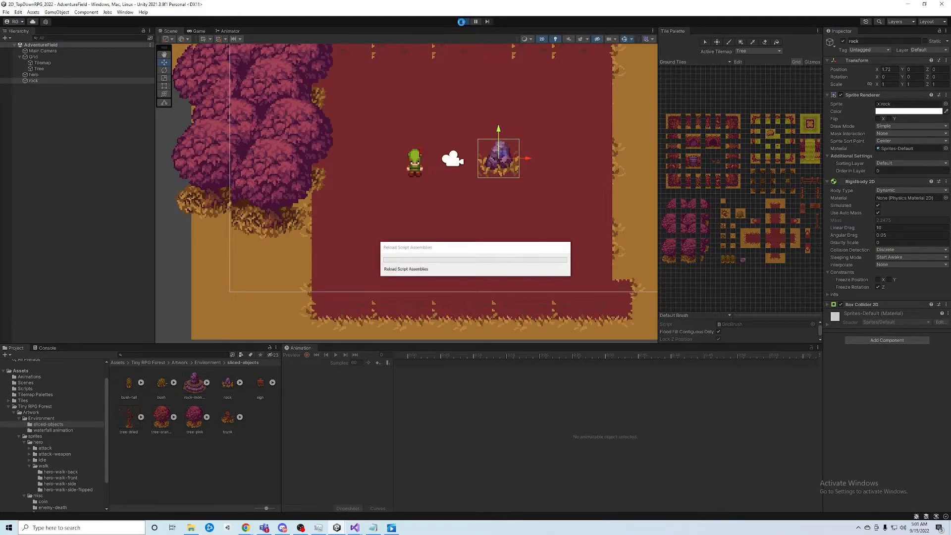
pyautogui.press('Right')
pyautogui.press('Right')
pyautogui.press('Left')
pyautogui.press('Down')
pyautogui.press('Right')
pyautogui.press('Up')
pyautogui.press('Right')
pyautogui.press('Up')
pyautogui.press('Left')
pyautogui.press('Right')
pyautogui.press('Left')
pyautogui.press('Down')
pyautogui.press('Left')
pyautogui.press('Right')
pyautogui.press('Up')
pyautogui.press('Left')
pyautogui.press('Down')
pyautogui.press('Right')
pyautogui.click(463, 22)
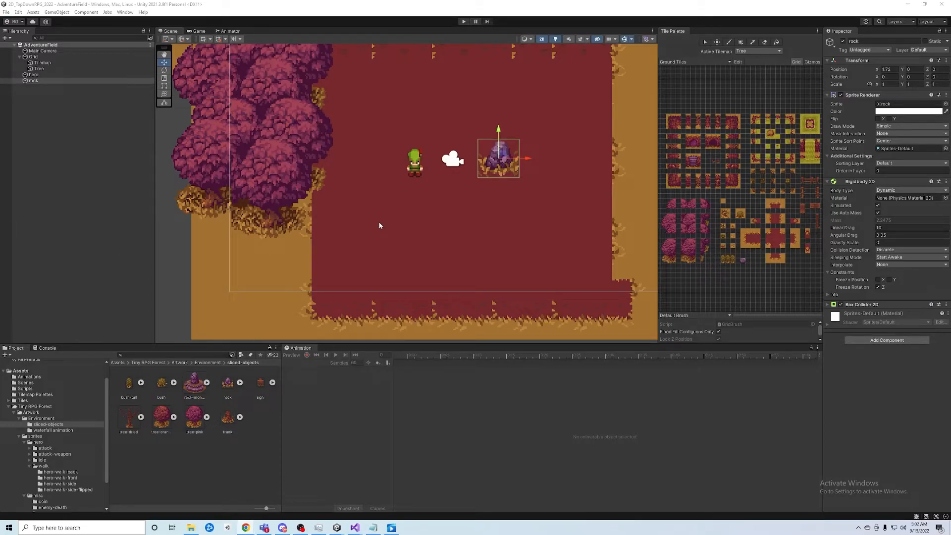
# - Expand the rock's box collider settings and create a folder named Prefabs directly in Assets
pyautogui.click(34, 81)
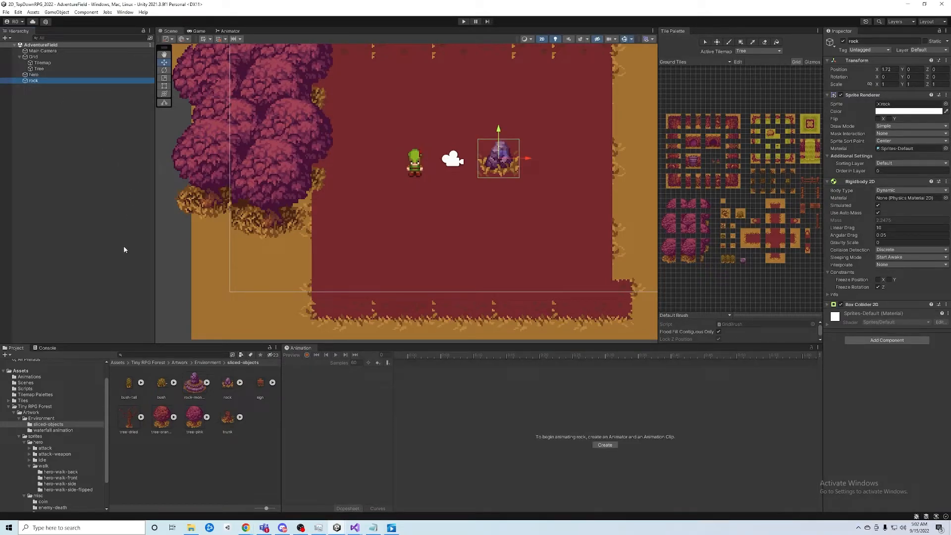
pyautogui.click(21, 371)
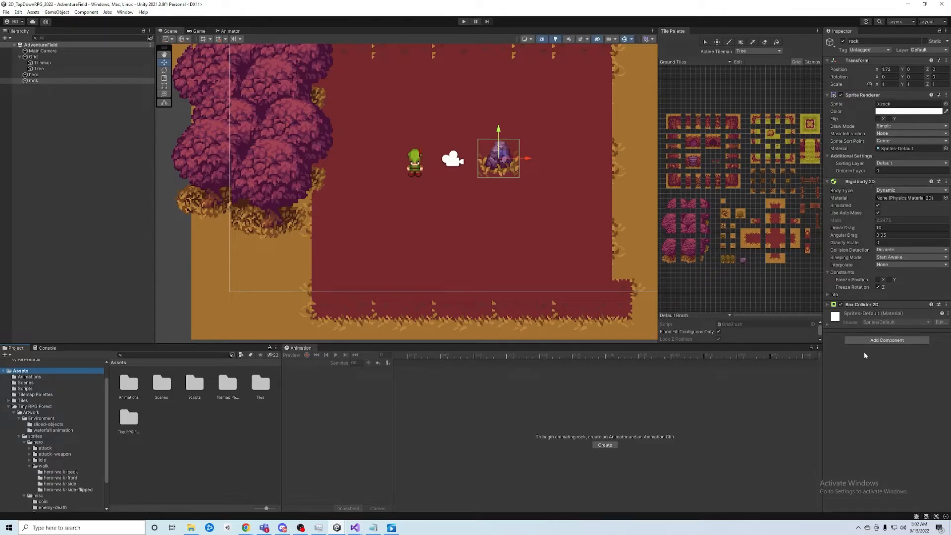
pyautogui.click(826, 305)
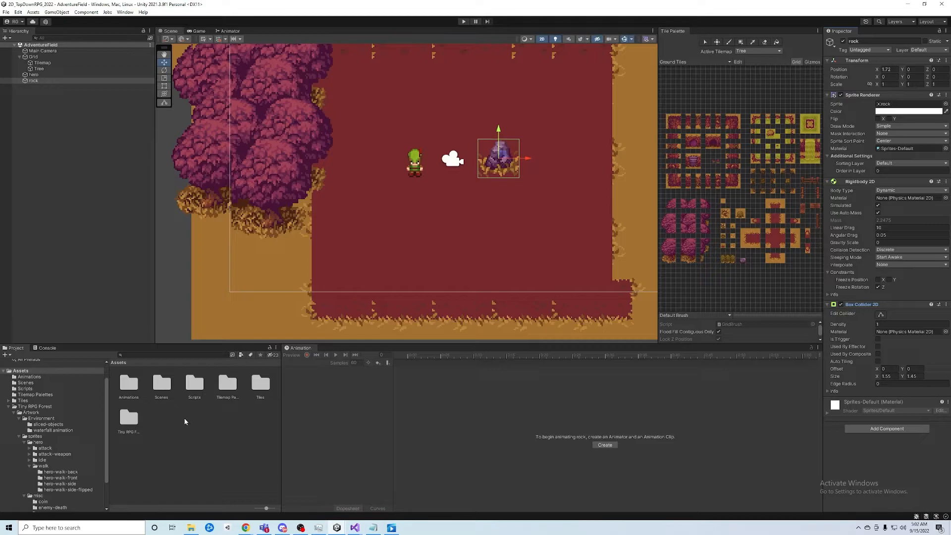
pyautogui.click(24, 373)
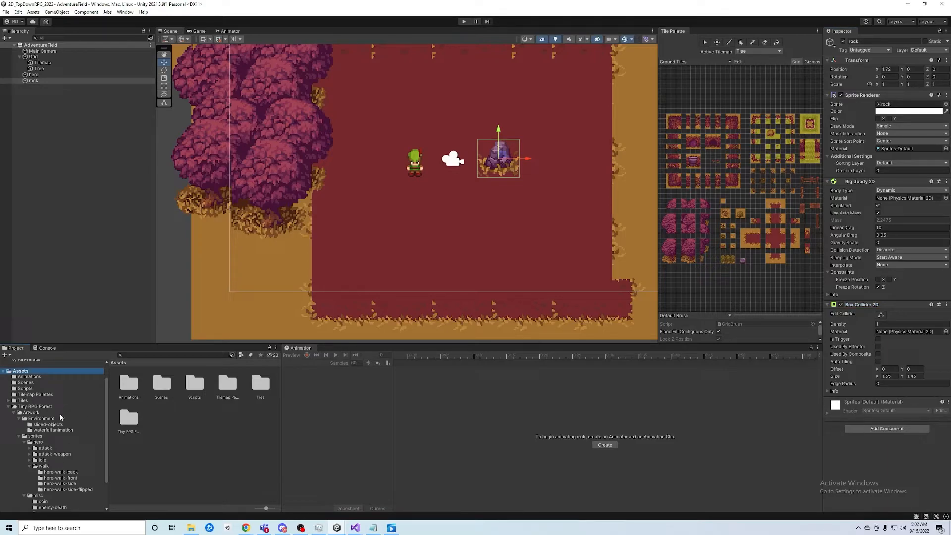
pyautogui.rightClick(178, 427)
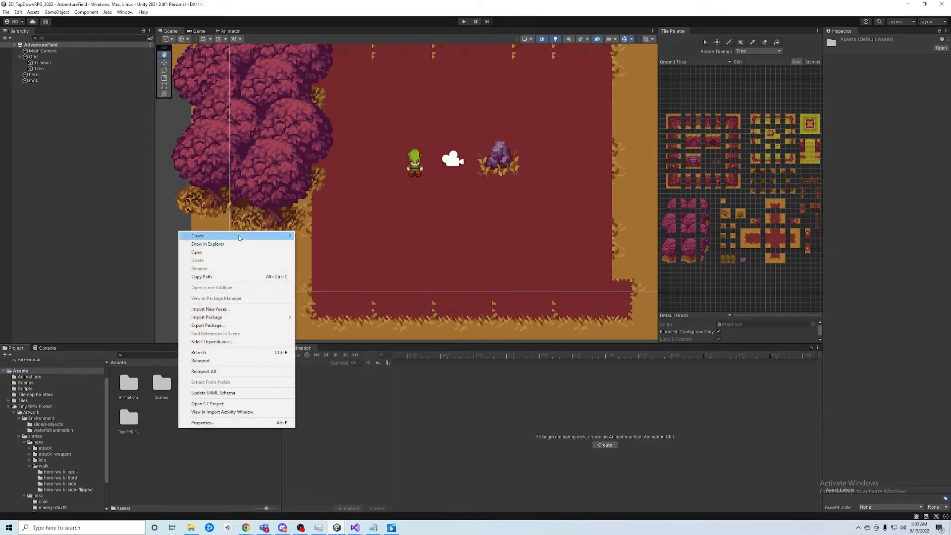
pyautogui.moveTo(240, 236)
pyautogui.click(345, 191)
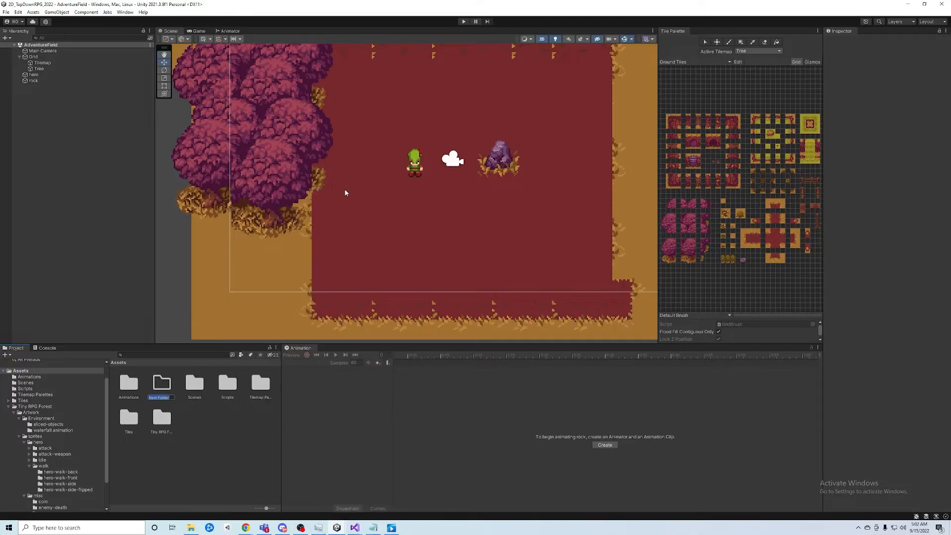
pyautogui.write('Prefabs')
pyautogui.press('Return')
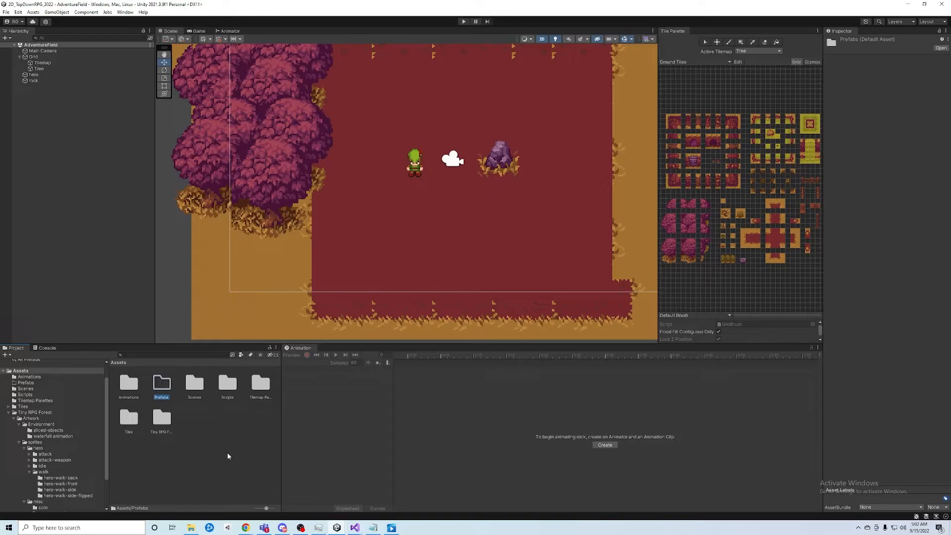
pyautogui.rightClick(184, 440)
pyautogui.moveTo(247, 246)
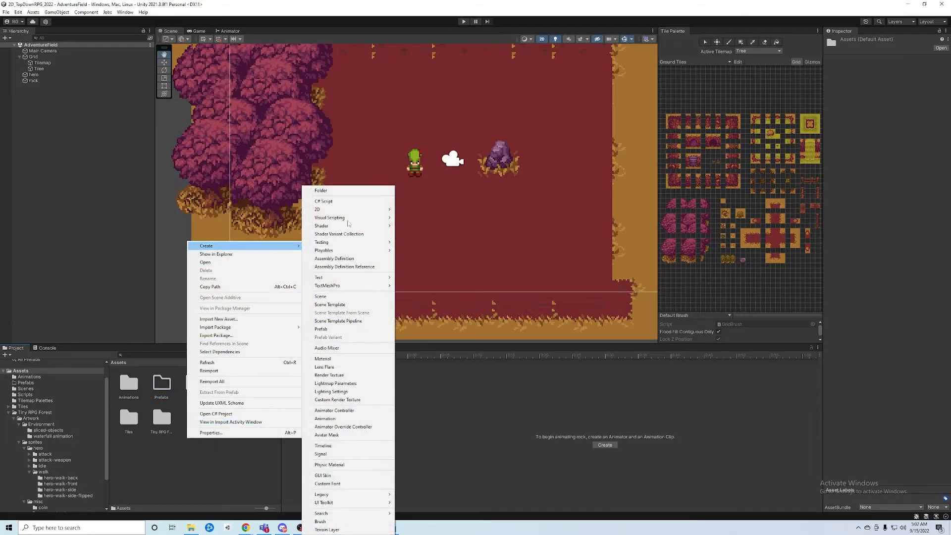
pyautogui.click(218, 471)
# - Turn the scene's rock into a prefab inside the Prefabs folder and widen the project browser
pyautogui.doubleClick(162, 388)
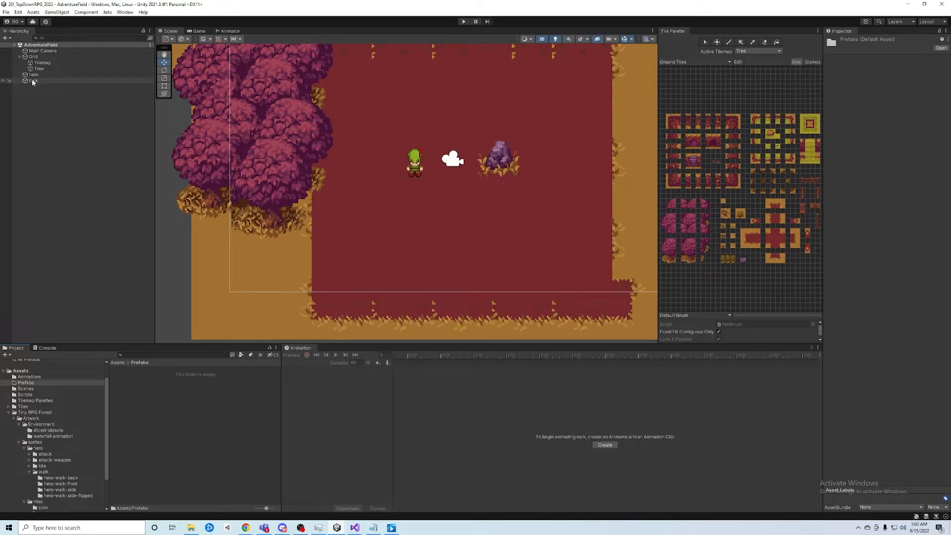
pyautogui.moveTo(31, 79); pyautogui.dragTo(164, 414)
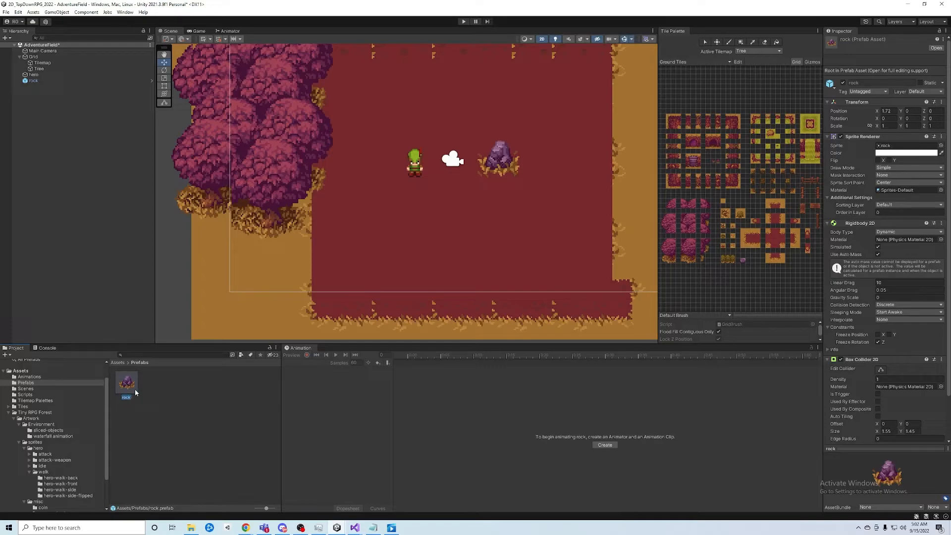
pyautogui.moveTo(282, 399); pyautogui.dragTo(338, 398)
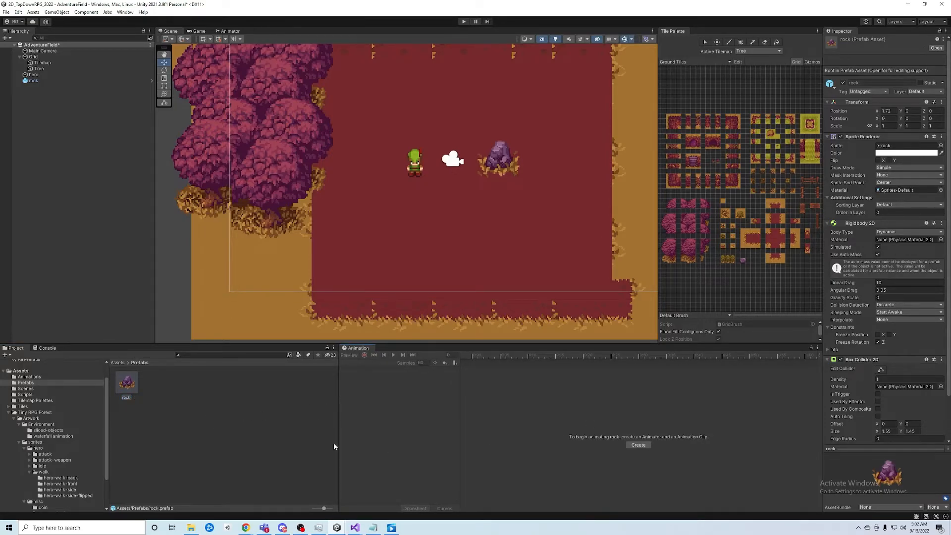
# - Add four more instances of the rock prefab to the scene hierarchy
pyautogui.moveTo(128, 382); pyautogui.dragTo(64, 182)
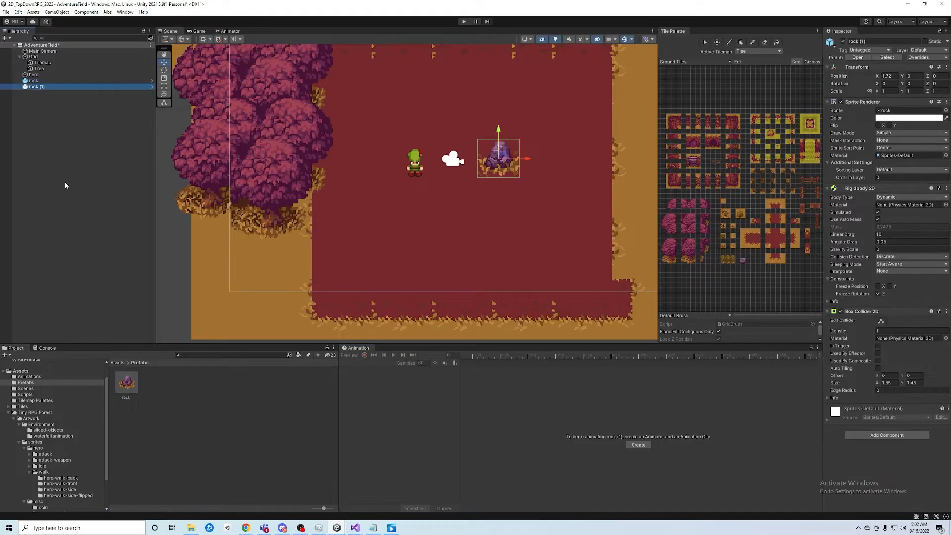
pyautogui.moveTo(127, 382); pyautogui.dragTo(60, 186)
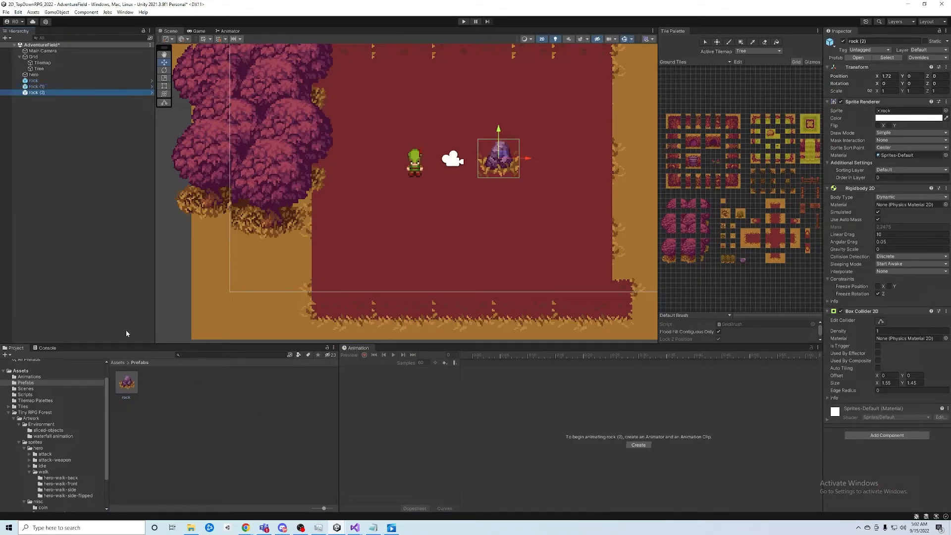
pyautogui.moveTo(132, 381); pyautogui.dragTo(54, 170)
# - Delete the four extra rock instances from the scene, keeping only the original rock
pyautogui.click(41, 87)
pyautogui.click(40, 81)
pyautogui.click(43, 86)
pyautogui.keyDown('shift'); pyautogui.click(47, 104); pyautogui.keyUp('shift')
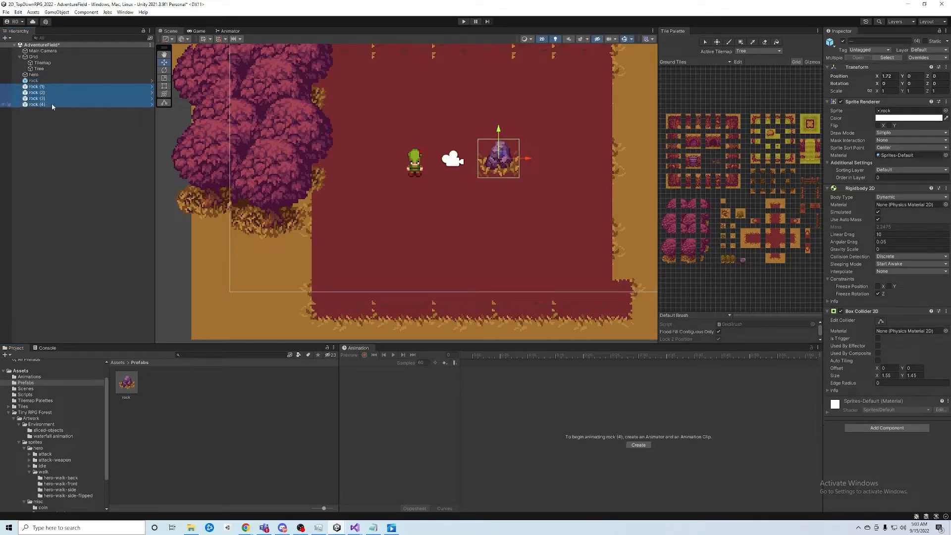
pyautogui.press('Delete')
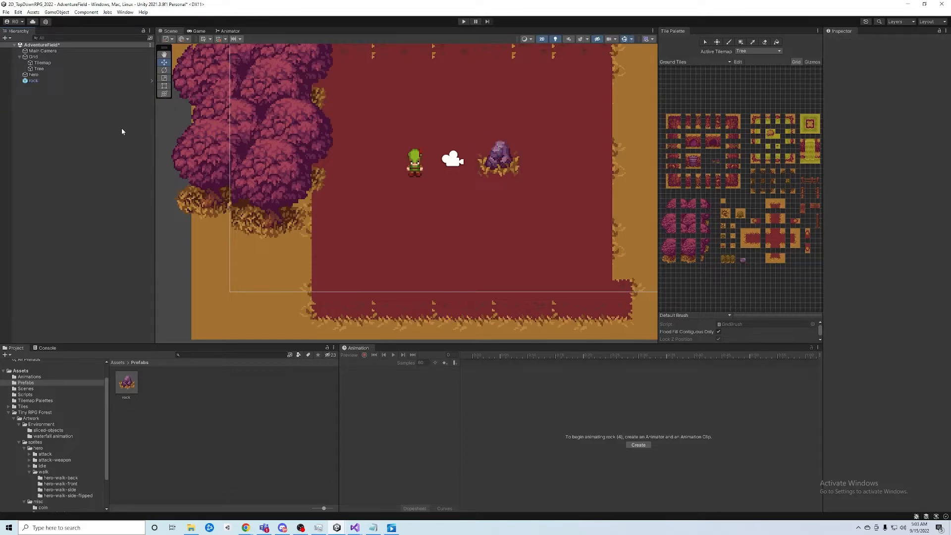
# - Turn the scene's hero into a prefab inside the Prefabs folder and review its components
pyautogui.click(34, 74)
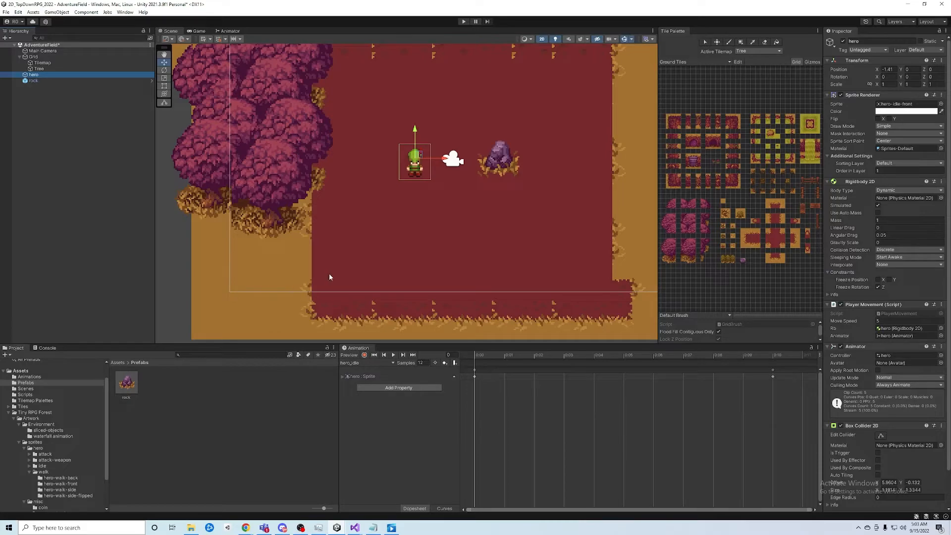
pyautogui.moveTo(34, 75); pyautogui.dragTo(174, 408)
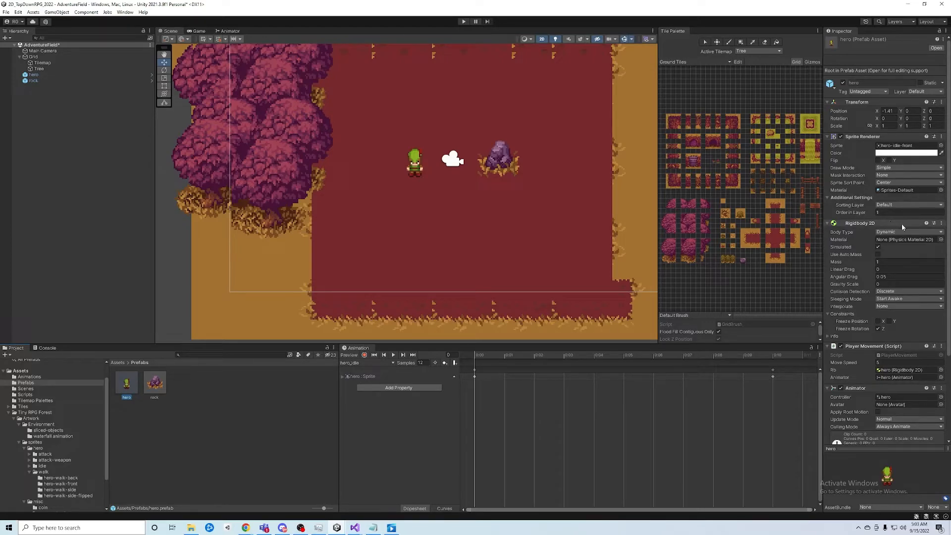
pyautogui.scroll(-3, 902, 230)
pyautogui.scroll(-3, 904, 237)
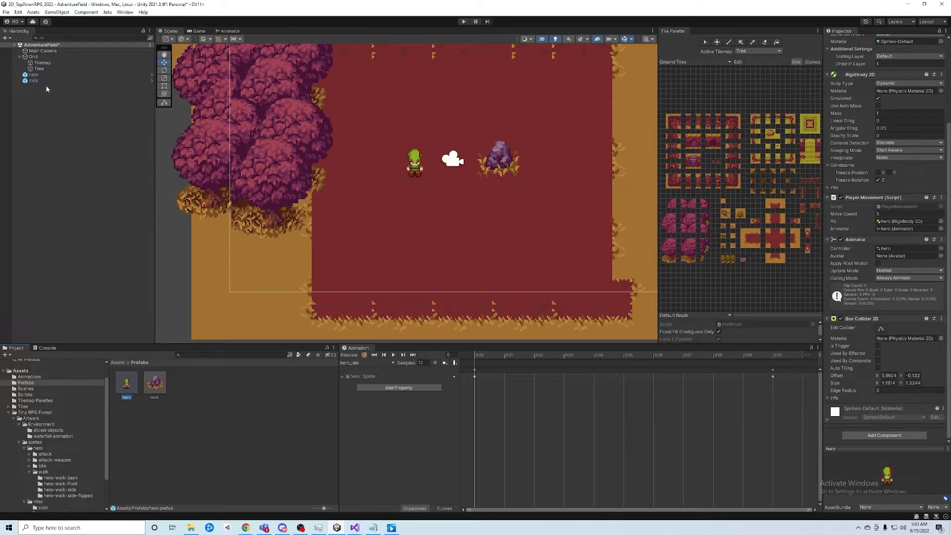
# - Open the rock prefab for editing to view its components, and return to the scene
pyautogui.click(33, 81)
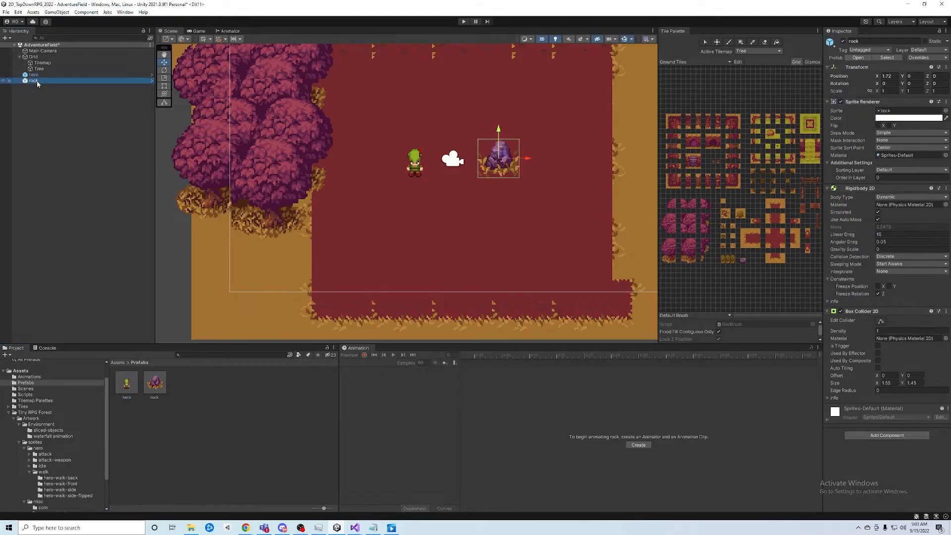
pyautogui.click(152, 81)
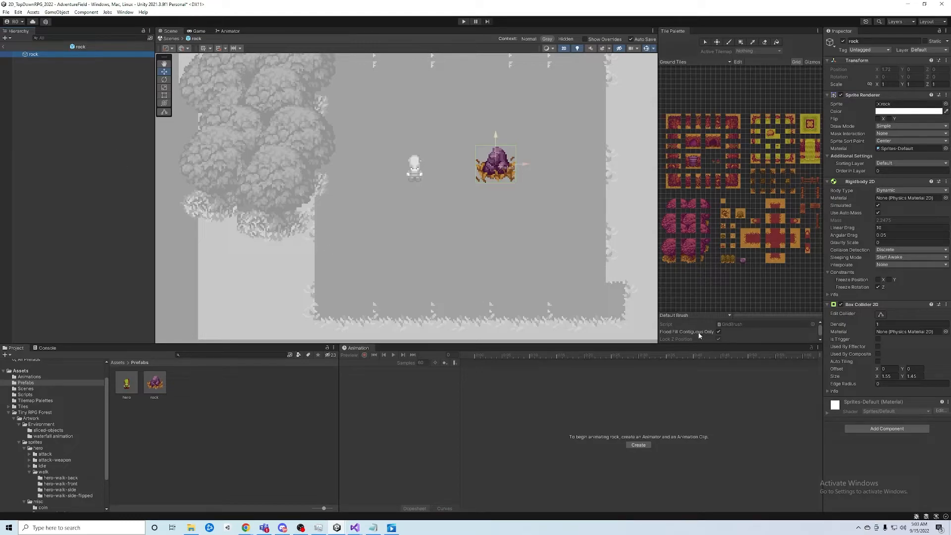
pyautogui.click(4, 47)
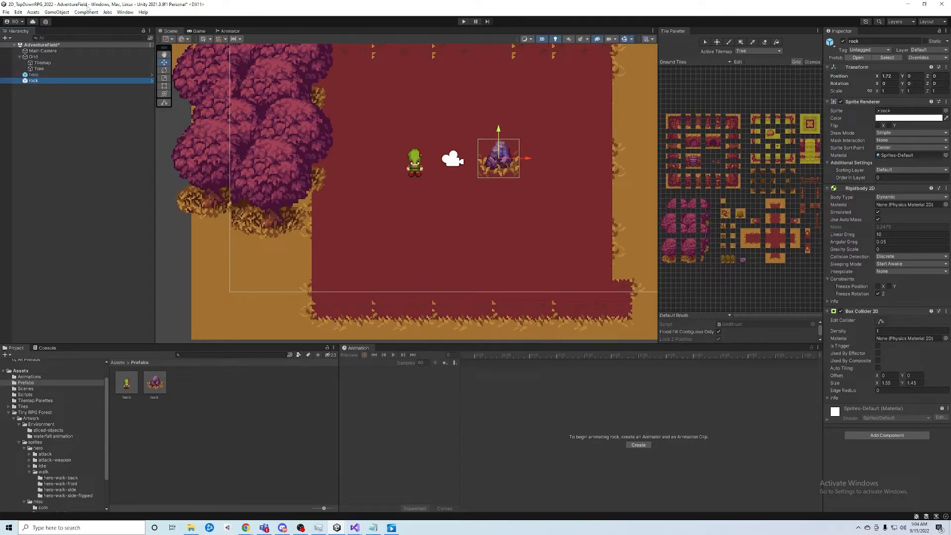
# - Open the Package Manager, enlarge its window and reposition it over the scene
pyautogui.click(128, 13)
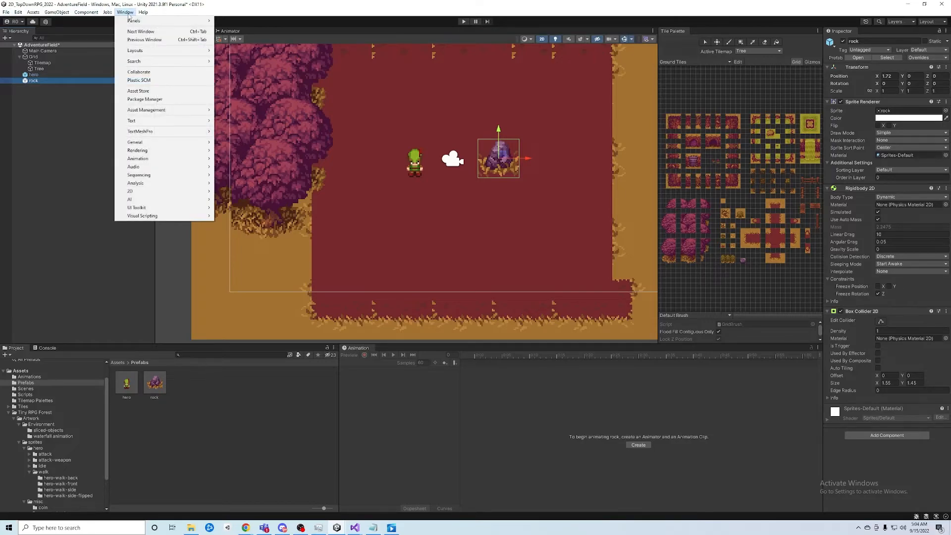
pyautogui.click(137, 100)
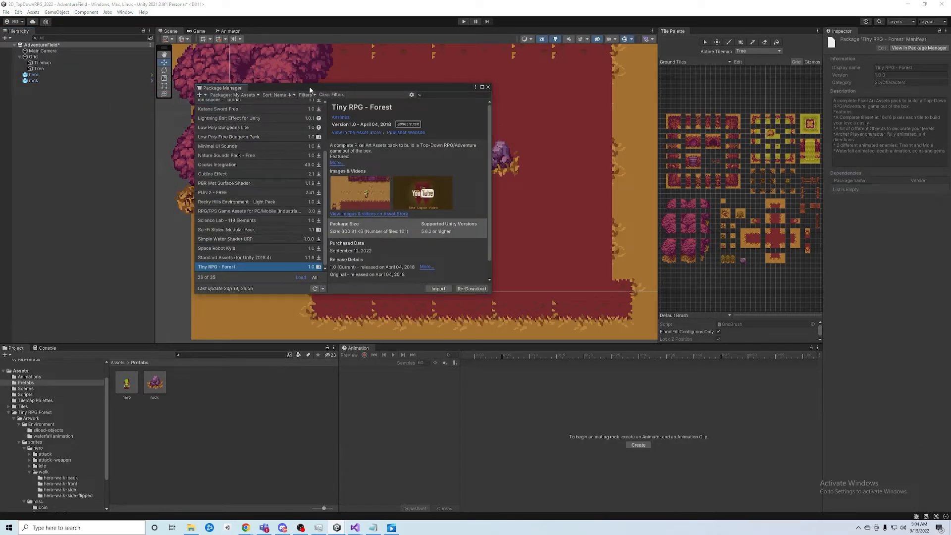
pyautogui.moveTo(309, 86); pyautogui.dragTo(327, 70)
pyautogui.moveTo(509, 277); pyautogui.dragTo(592, 339)
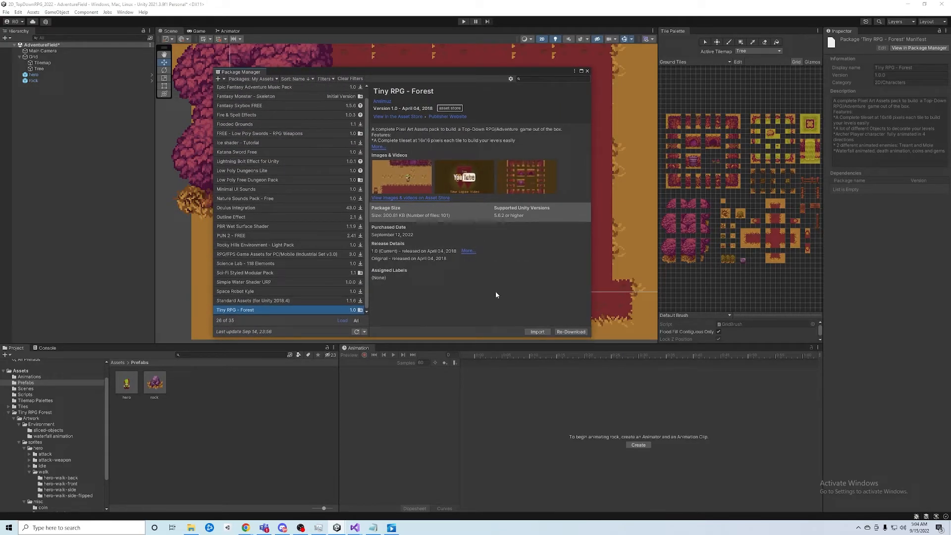
pyautogui.moveTo(328, 70); pyautogui.dragTo(318, 46)
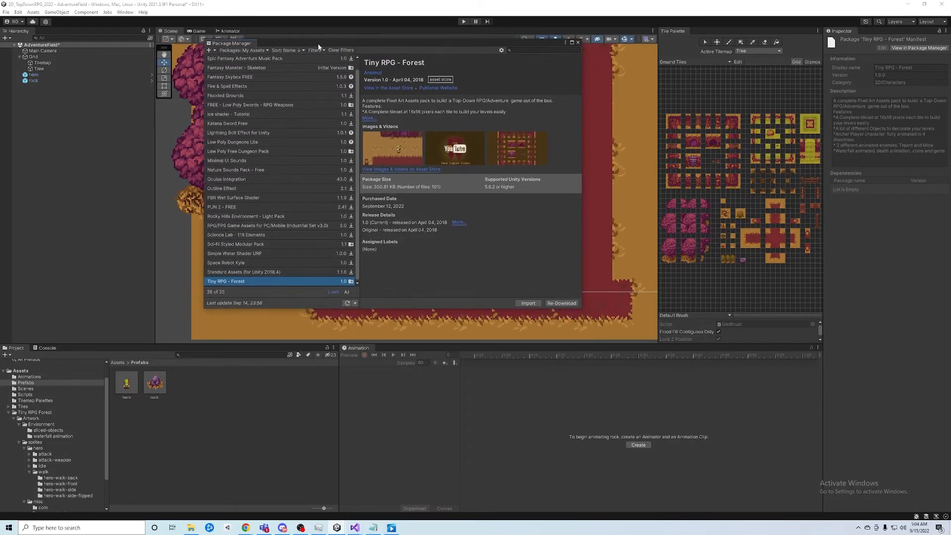
# - Install Cinemachine 2.8.9 from the Unity Registry and close the Package Manager
pyautogui.click(258, 51)
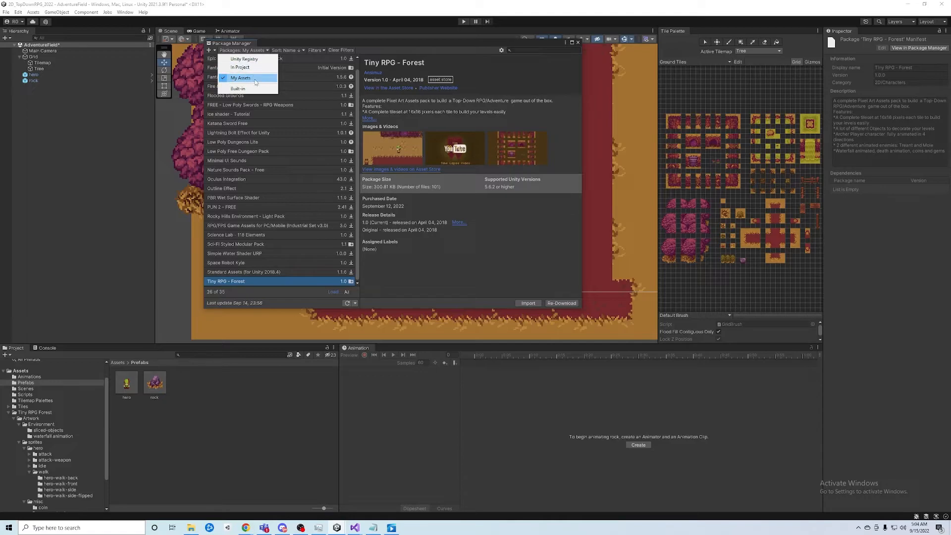
pyautogui.click(243, 59)
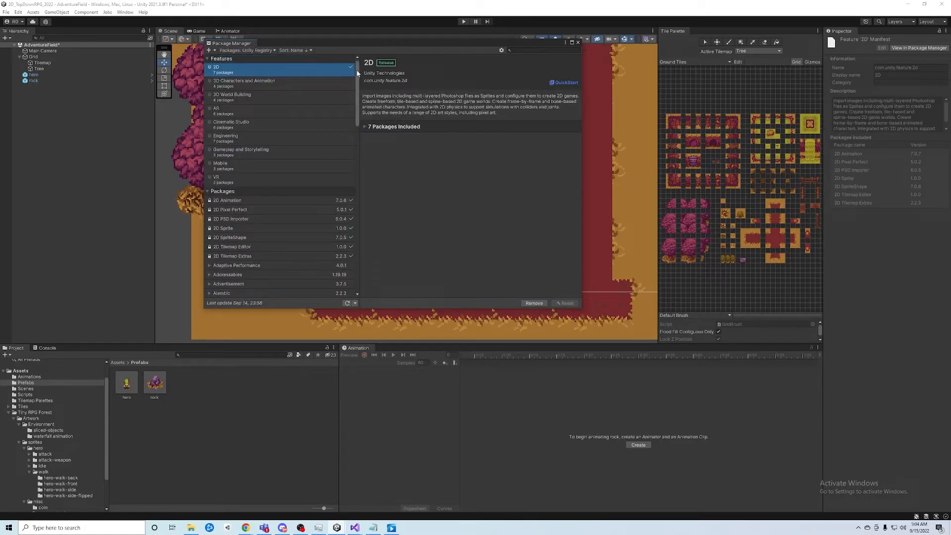
pyautogui.scroll(-1, 356, 76)
pyautogui.moveTo(359, 77); pyautogui.dragTo(354, 138)
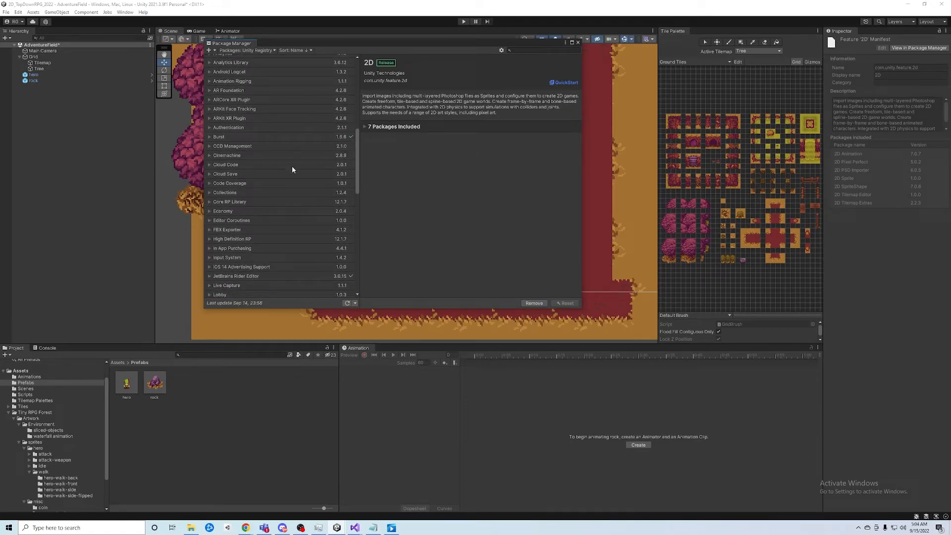
pyautogui.click(209, 155)
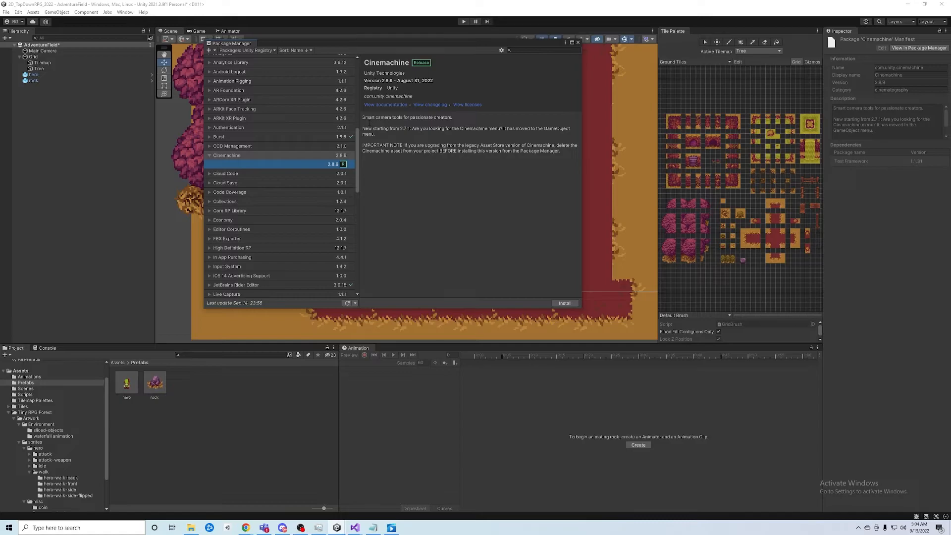
pyautogui.click(575, 305)
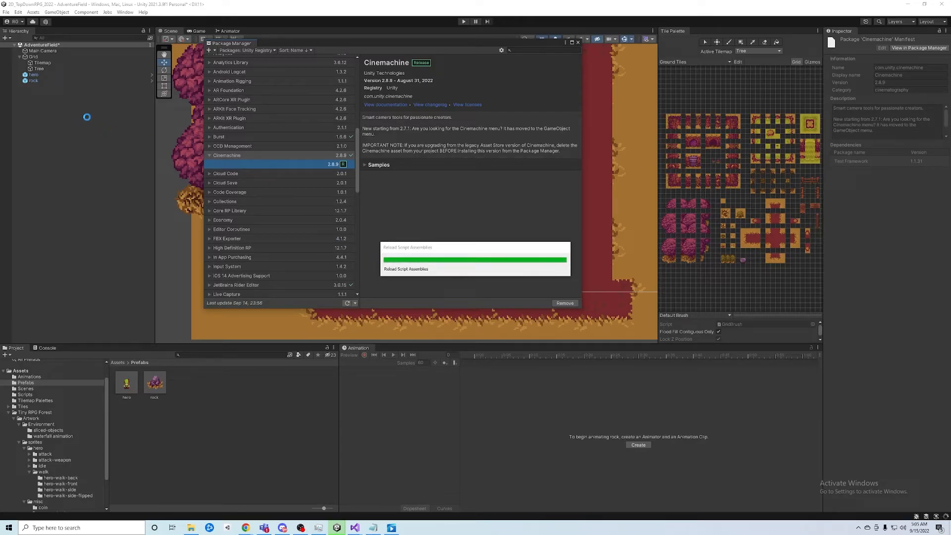
pyautogui.click(64, 51)
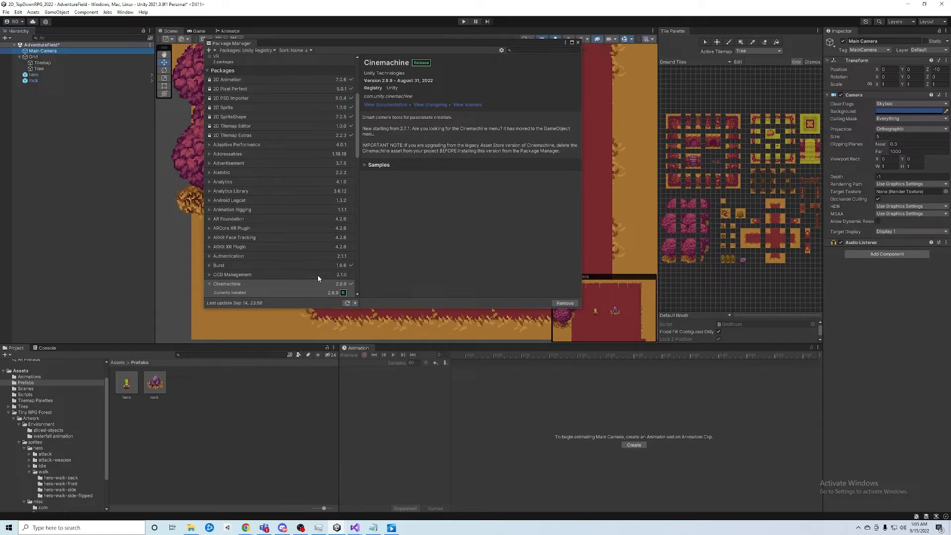
pyautogui.click(578, 44)
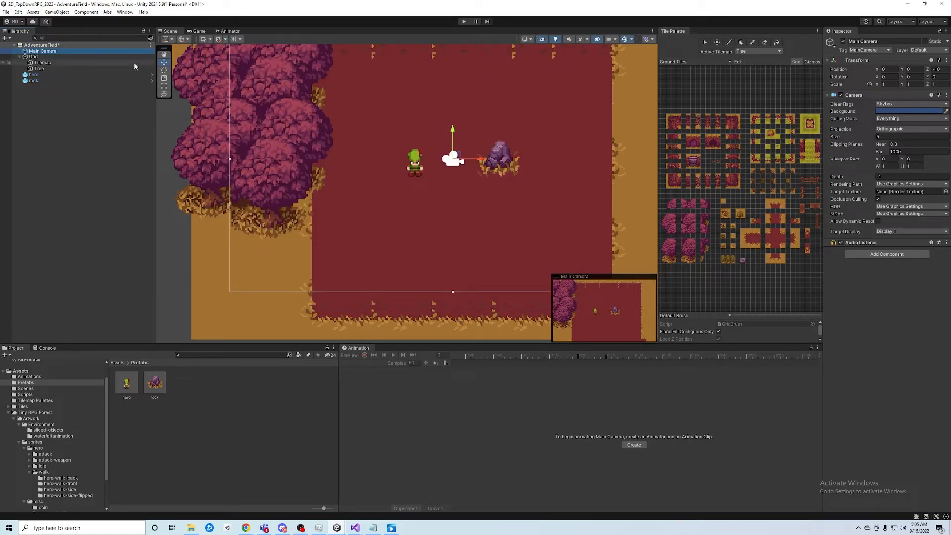
pyautogui.click(95, 13)
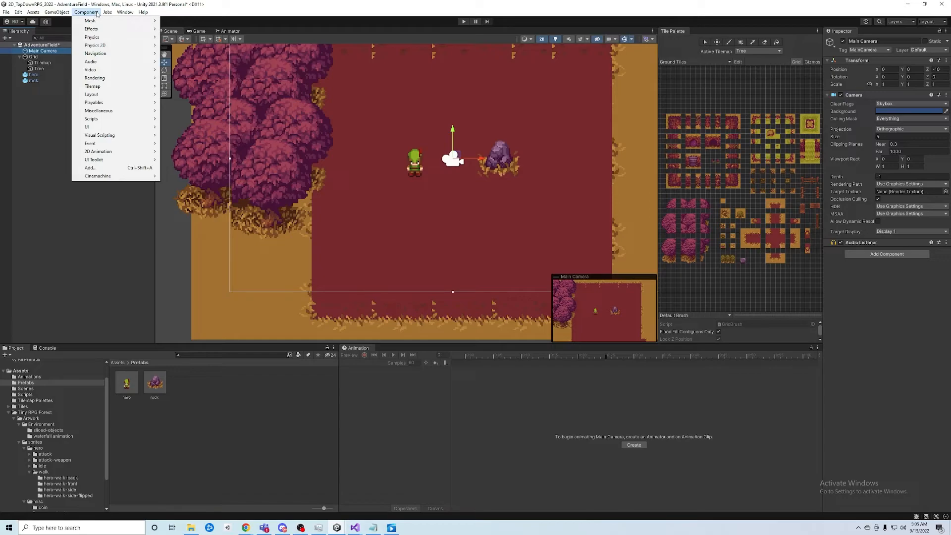
pyautogui.moveTo(121, 177)
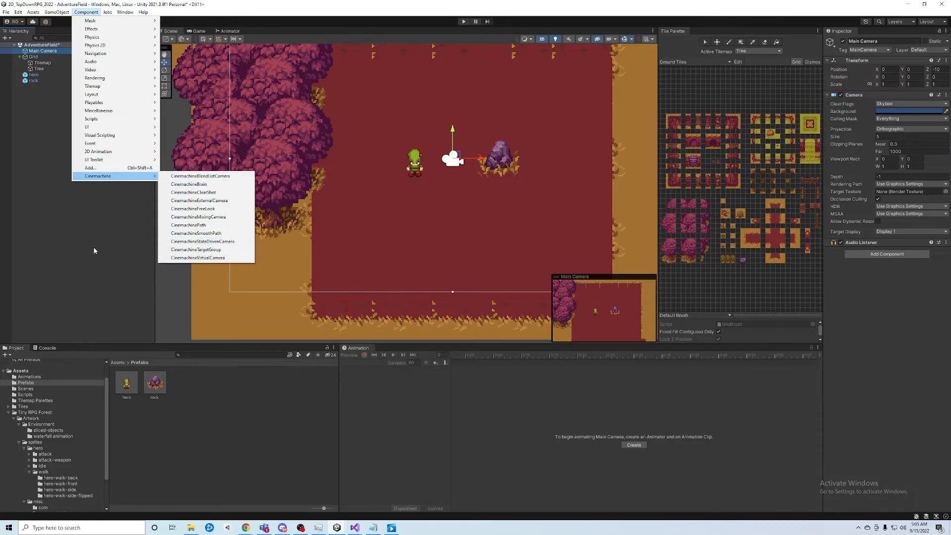
pyautogui.click(69, 246)
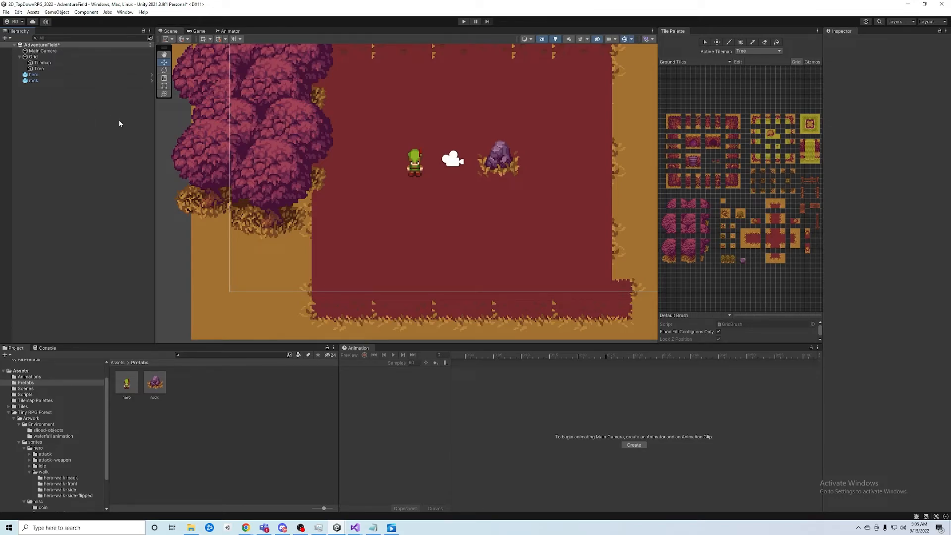
# - Create a Cinemachine virtual camera with its default name and move it above Main Camera in the hierarchy
pyautogui.rightClick(33, 98)
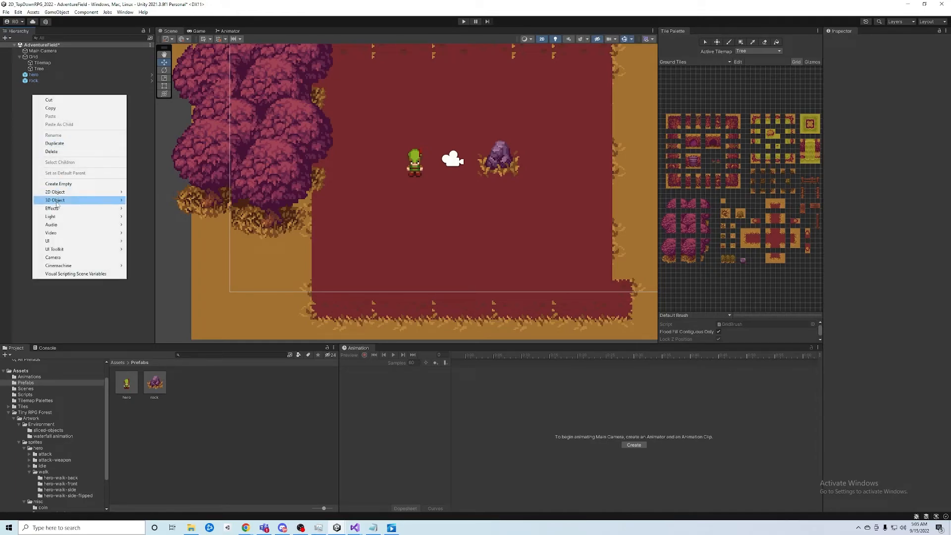
pyautogui.moveTo(73, 267)
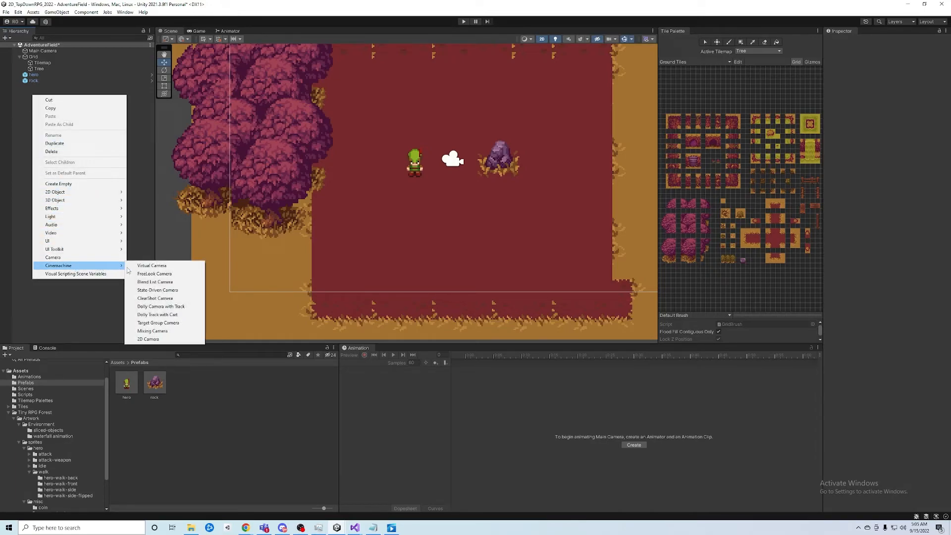
pyautogui.click(155, 268)
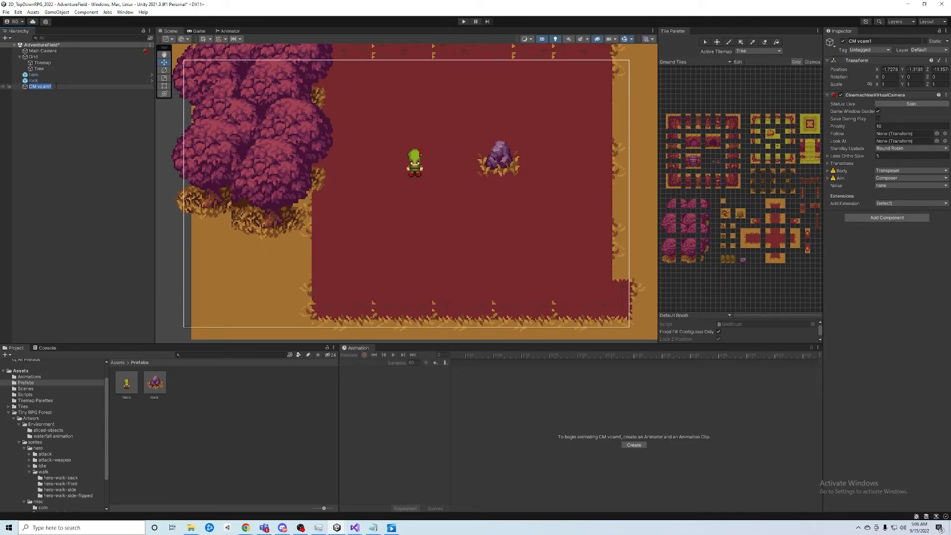
pyautogui.press('Return')
pyautogui.moveTo(26, 49); pyautogui.dragTo(26, 48)
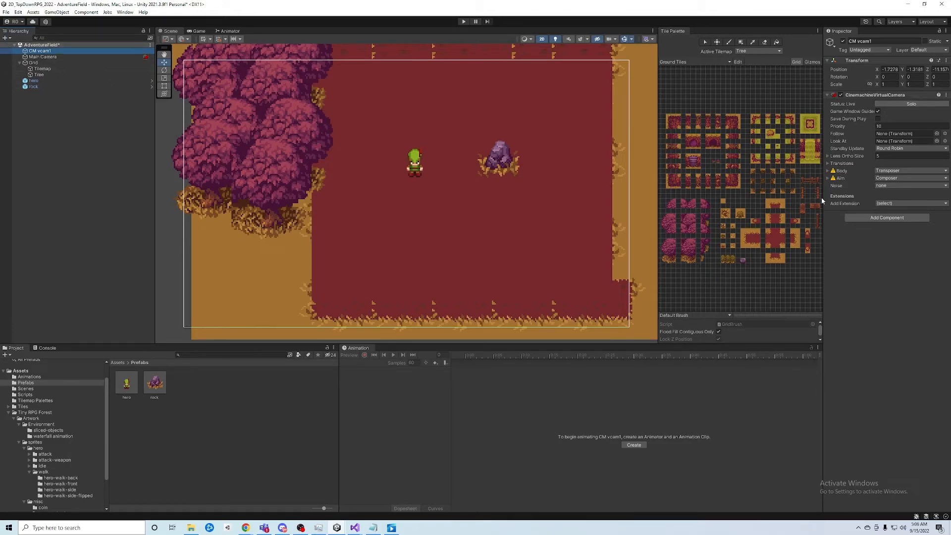
# - Check Main Camera's CinemachineBrain component and set the virtual camera's Follow target to the hero
pyautogui.click(45, 57)
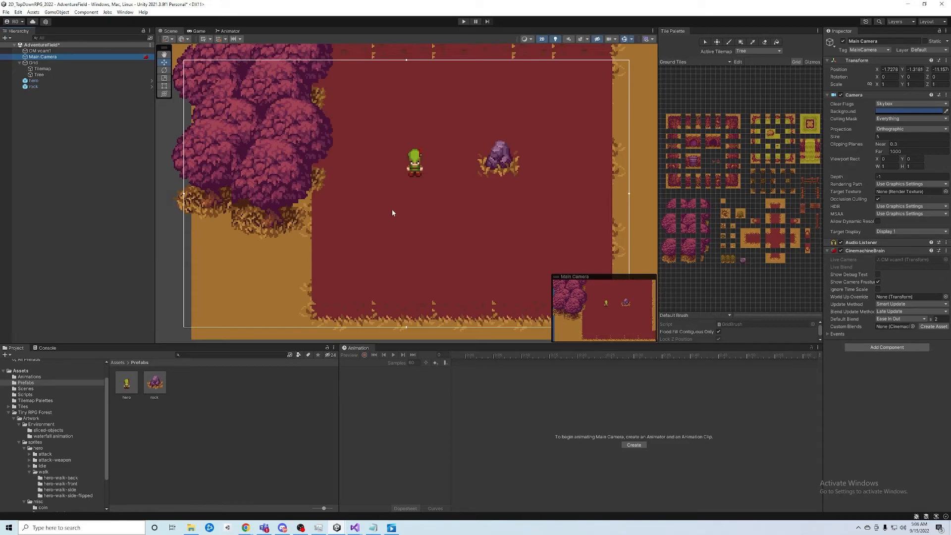
pyautogui.click(62, 51)
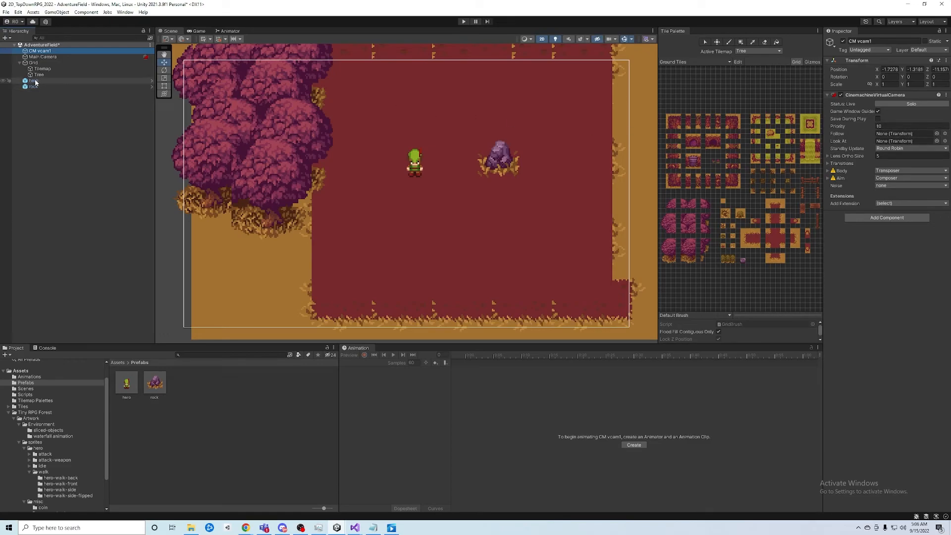
pyautogui.moveTo(35, 82); pyautogui.dragTo(901, 136)
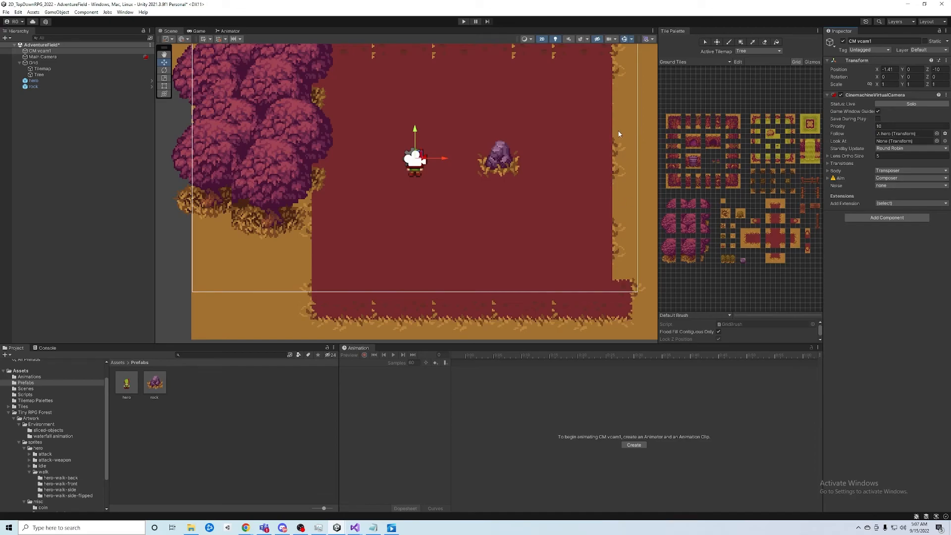
# - Play-test the follow camera by walking the hero around all sides of the map
pyautogui.click(463, 22)
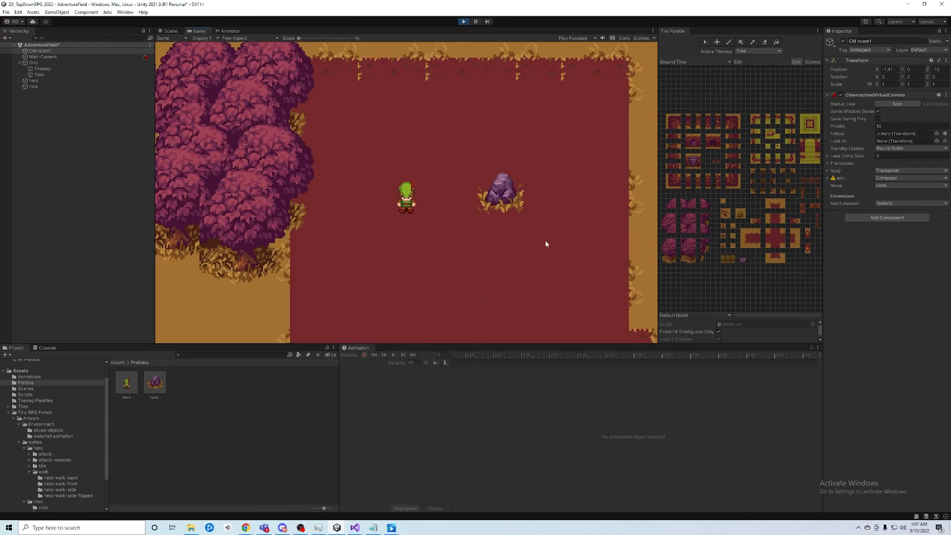
pyautogui.press('d')
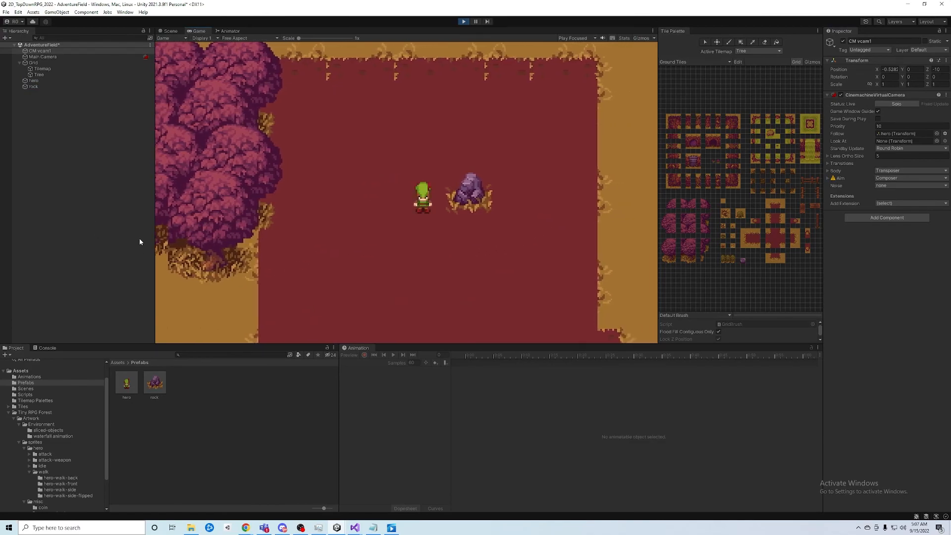
pyautogui.press('w')
pyautogui.press('d')
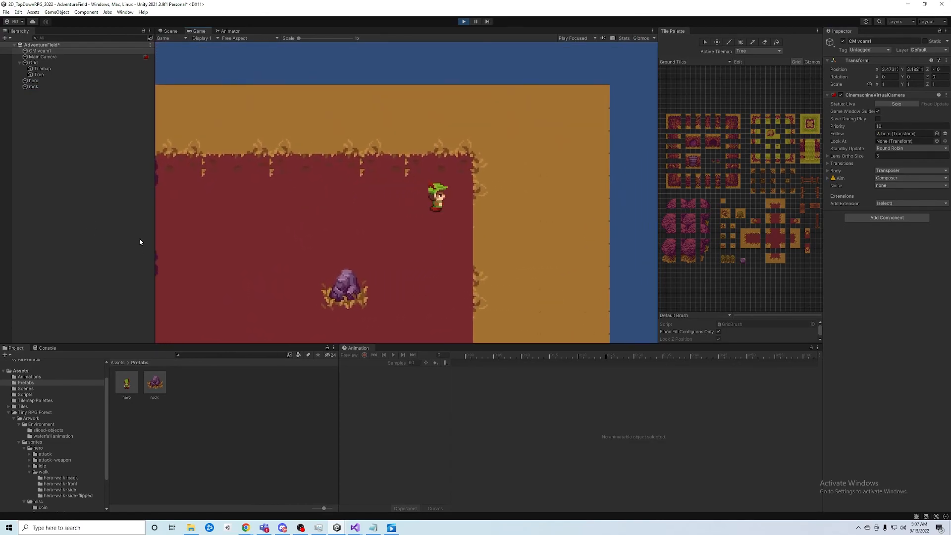
pyautogui.press('s')
pyautogui.press('d')
pyautogui.press('s')
pyautogui.press('d')
pyautogui.press('s')
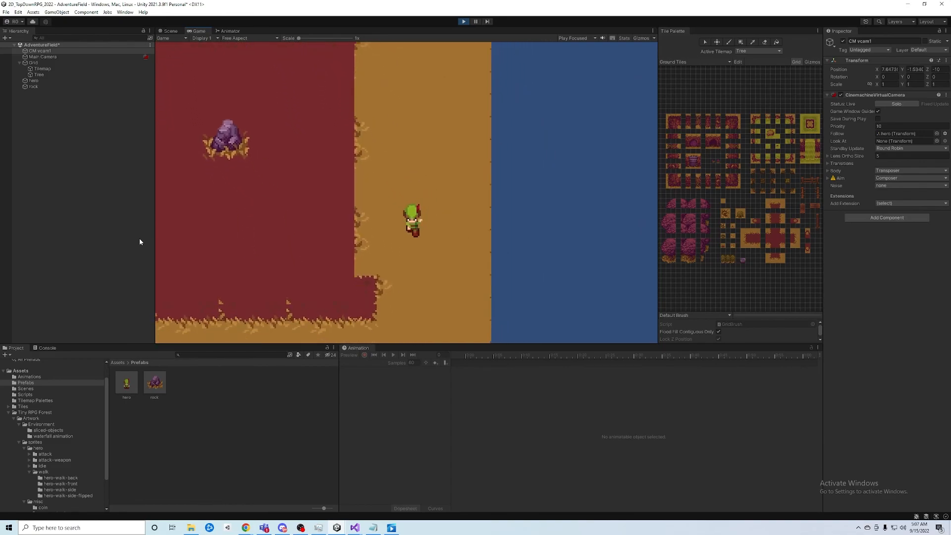
pyautogui.press('d')
pyautogui.press('a')
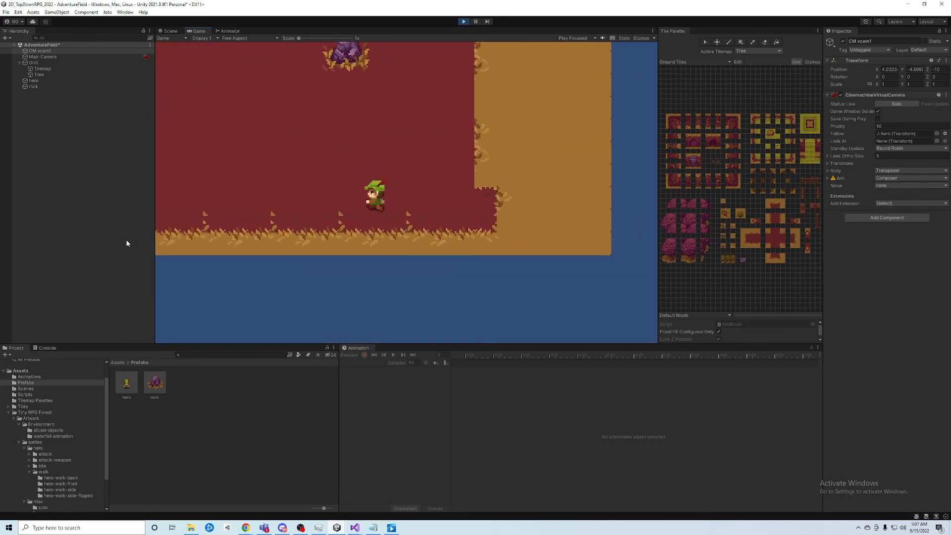
pyautogui.press('w')
pyautogui.press('a')
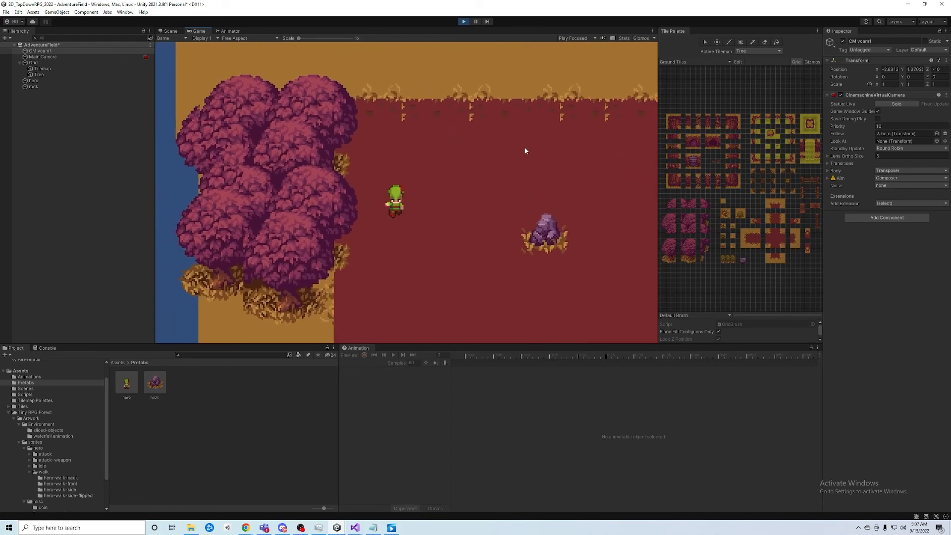
pyautogui.press('s')
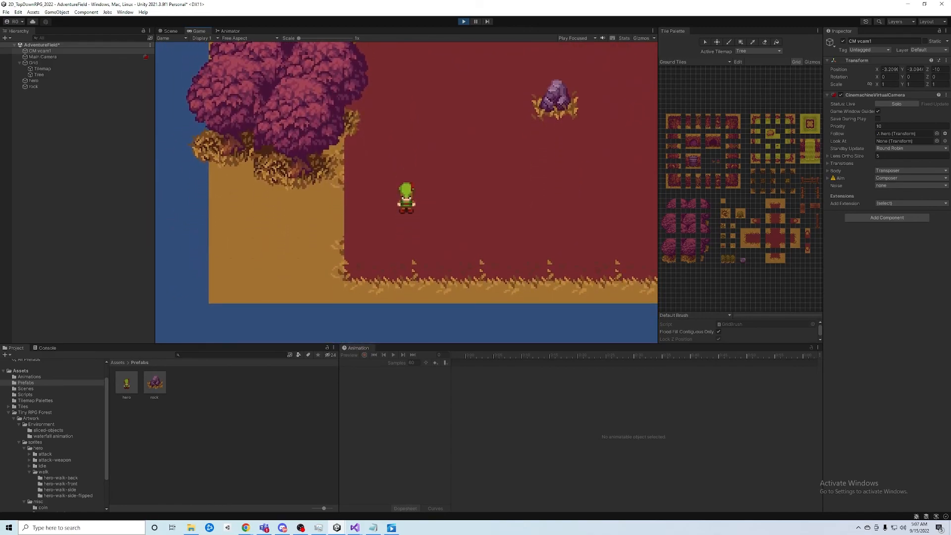